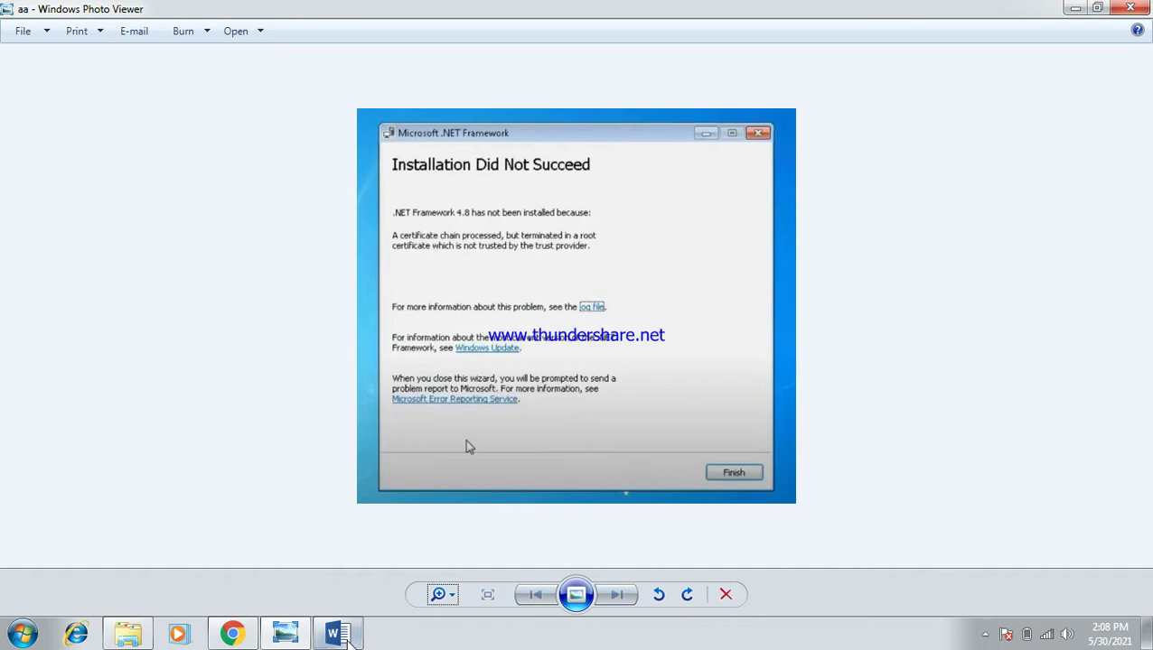
- Scroll the .NET Framework 4.8 download page and restore the Downloads folder over it
click(337, 635)
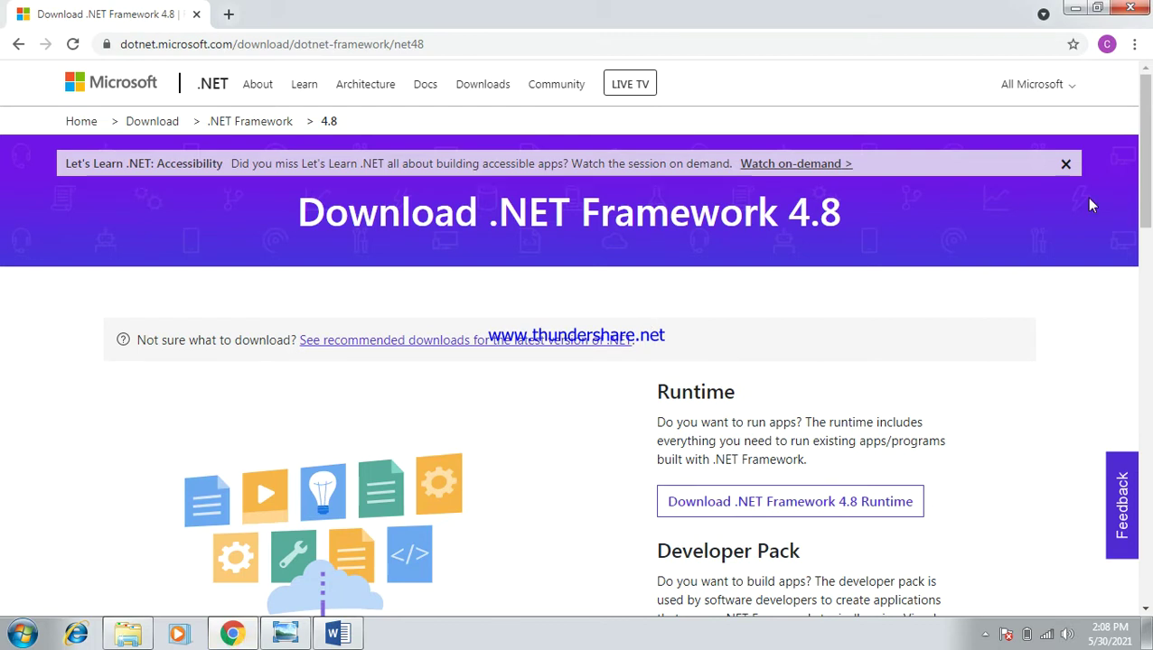
drag(1144, 198, 1149, 256)
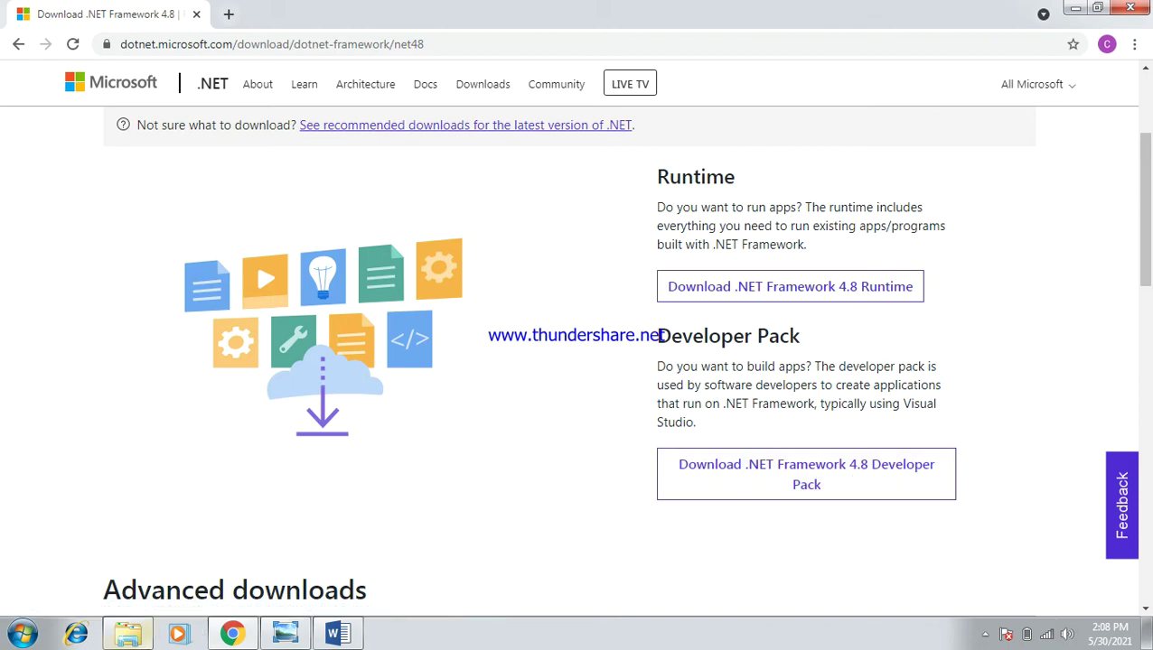
click(127, 634)
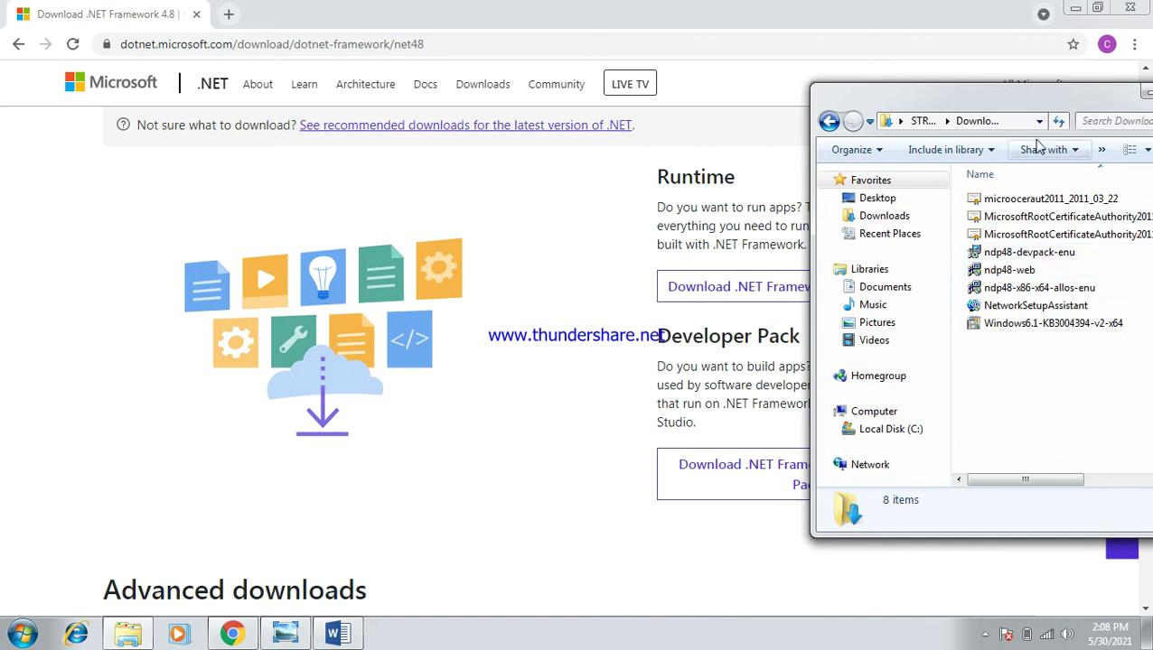
- Reposition and widen the Downloads window to show file dates, types and sizes, then return to the browser
drag(1048, 101, 884, 122)
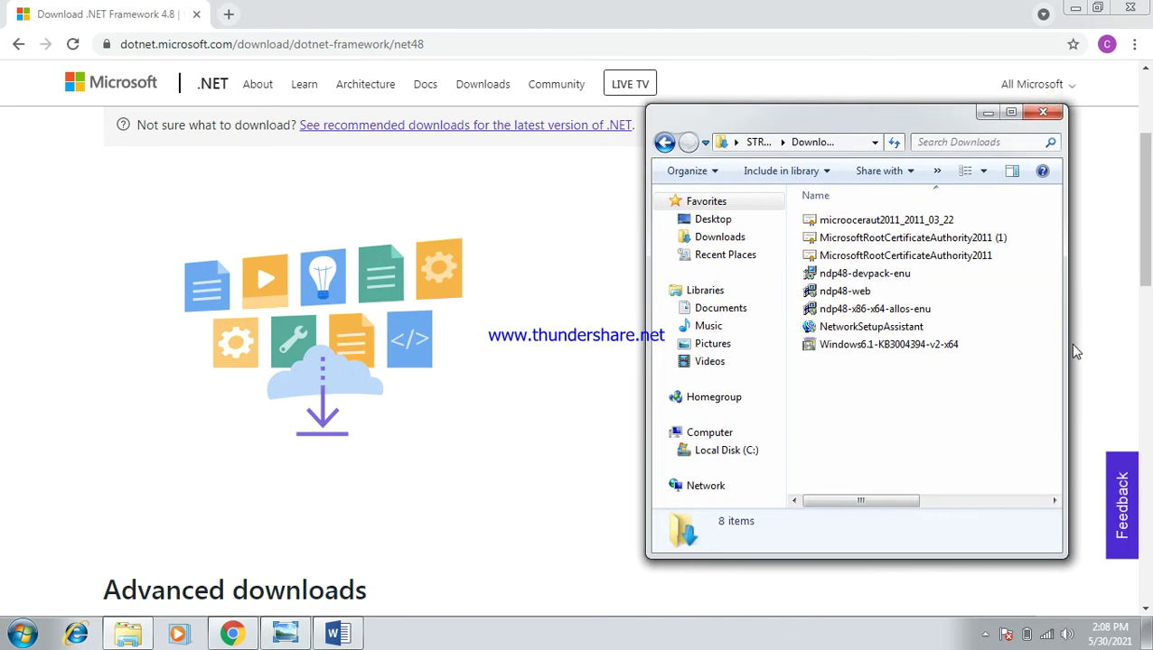
drag(1066, 348, 1146, 361)
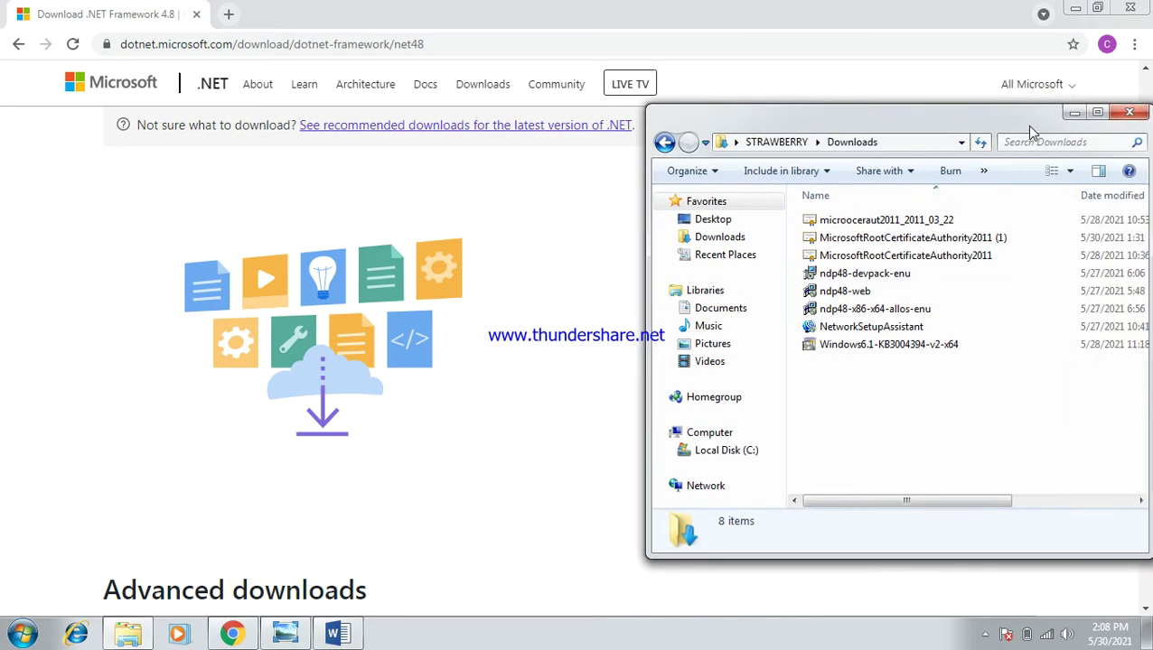
drag(1025, 126, 671, 100)
drag(797, 374, 1055, 376)
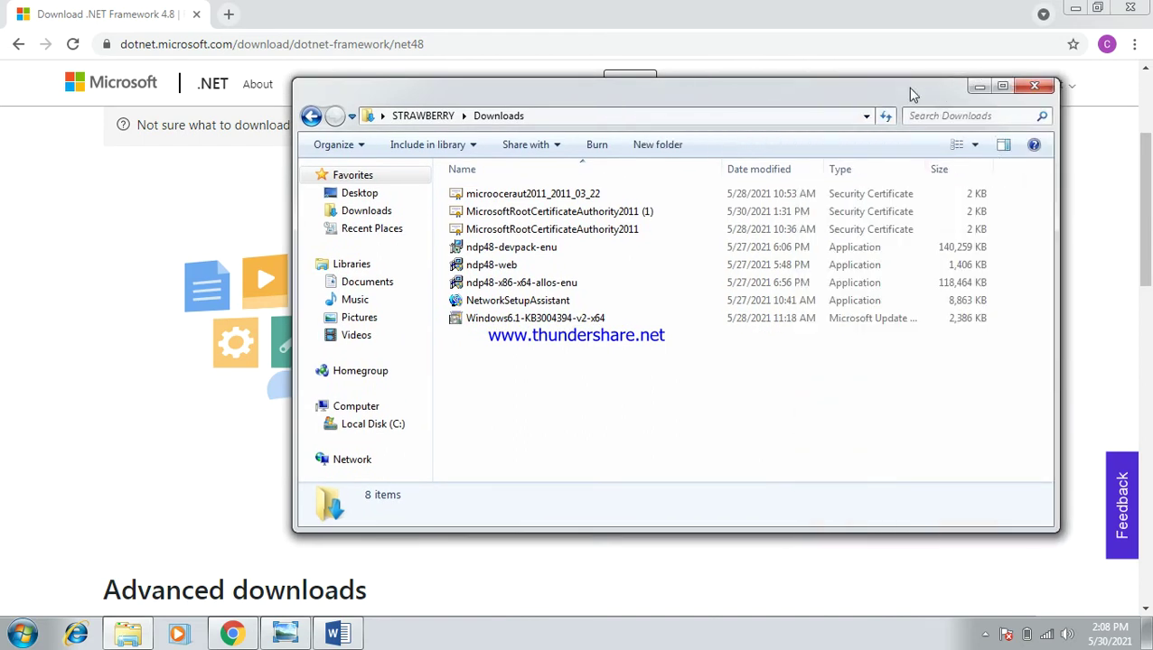
key(super+Right)
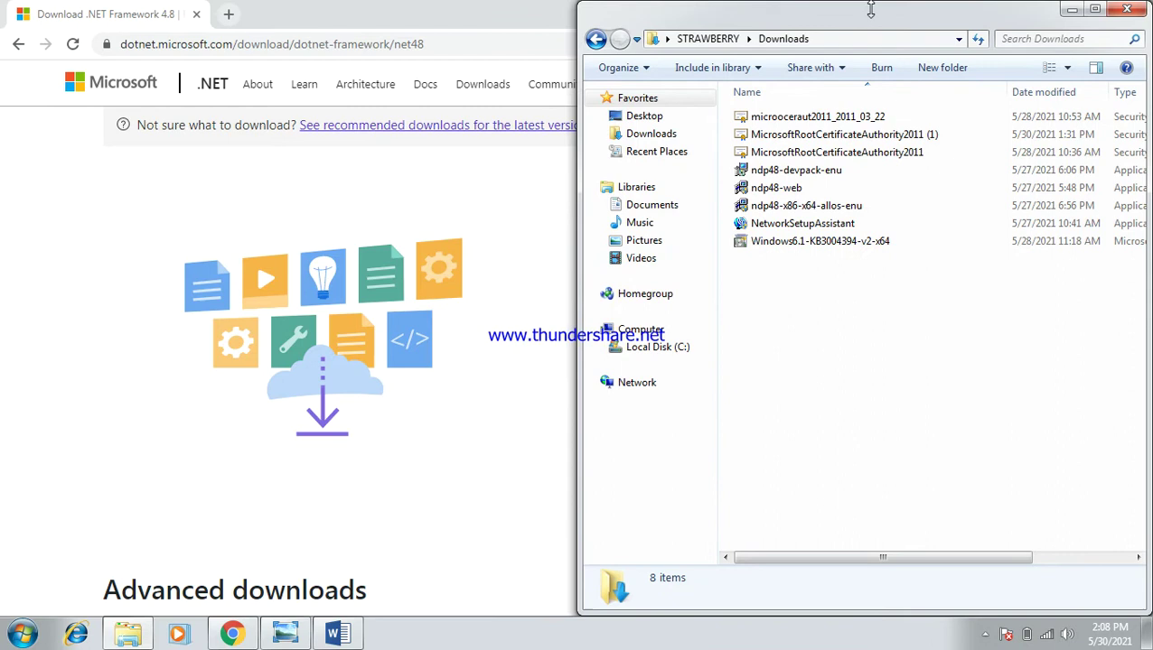
drag(867, 8, 1111, 172)
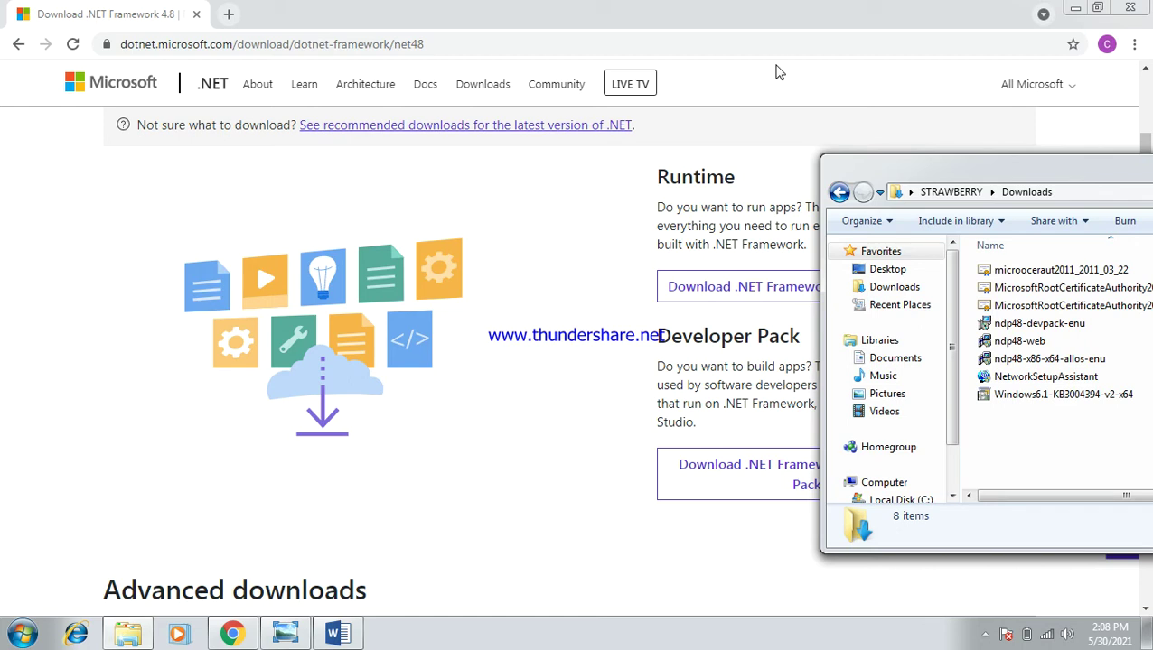
click(221, 643)
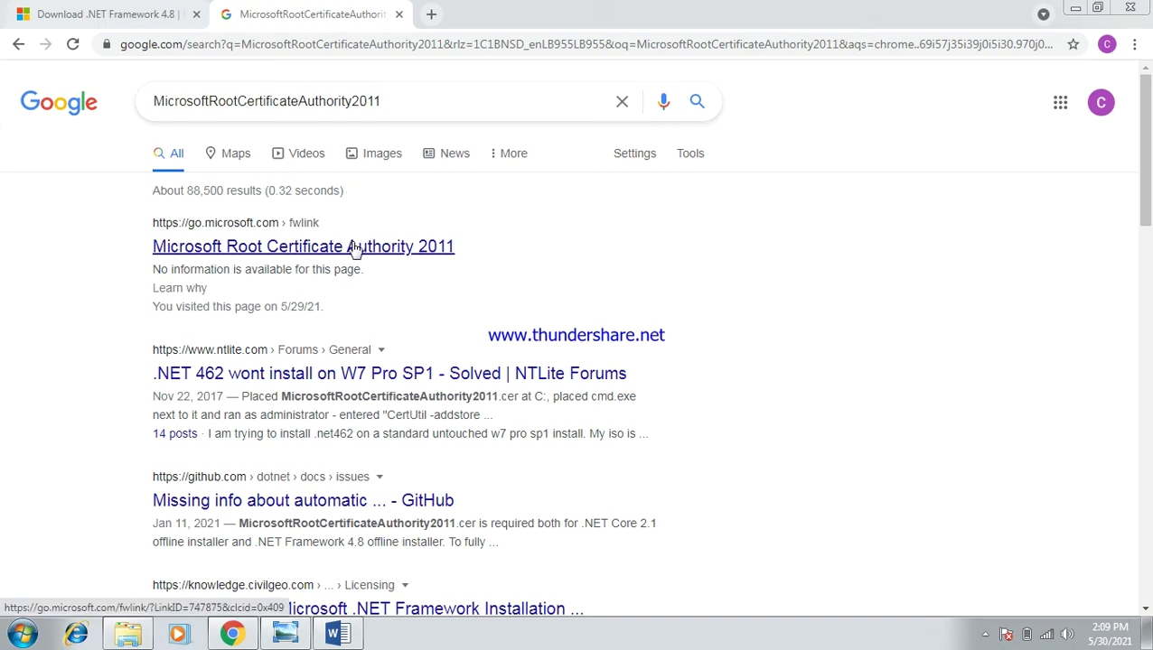
- Open the Downloads folder beside the MicrosoftRootCertificateAuthority2011 search results
click(131, 636)
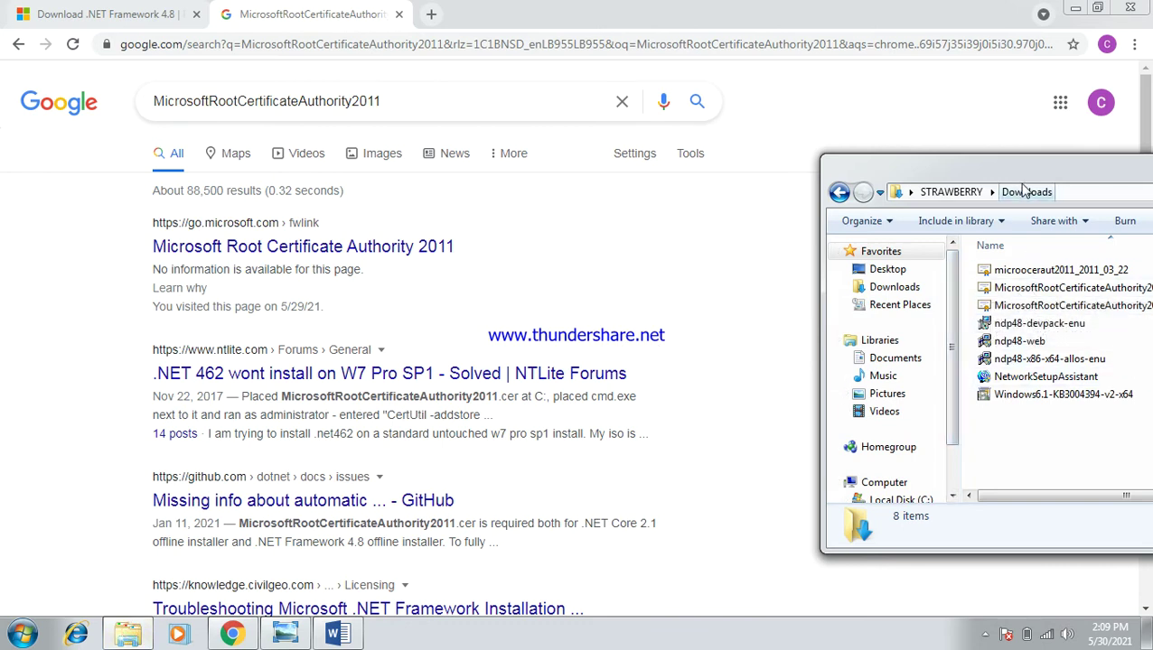
drag(1022, 171, 939, 195)
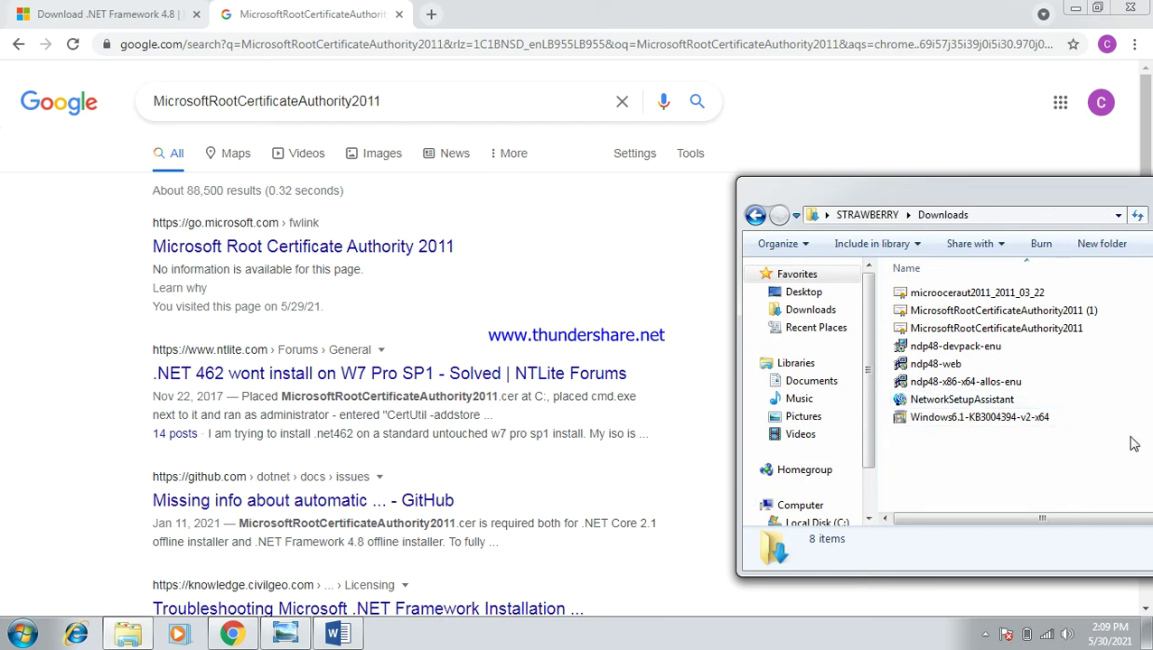
- Show the desktop and run mmc from the Start menu as administrator
click(1147, 635)
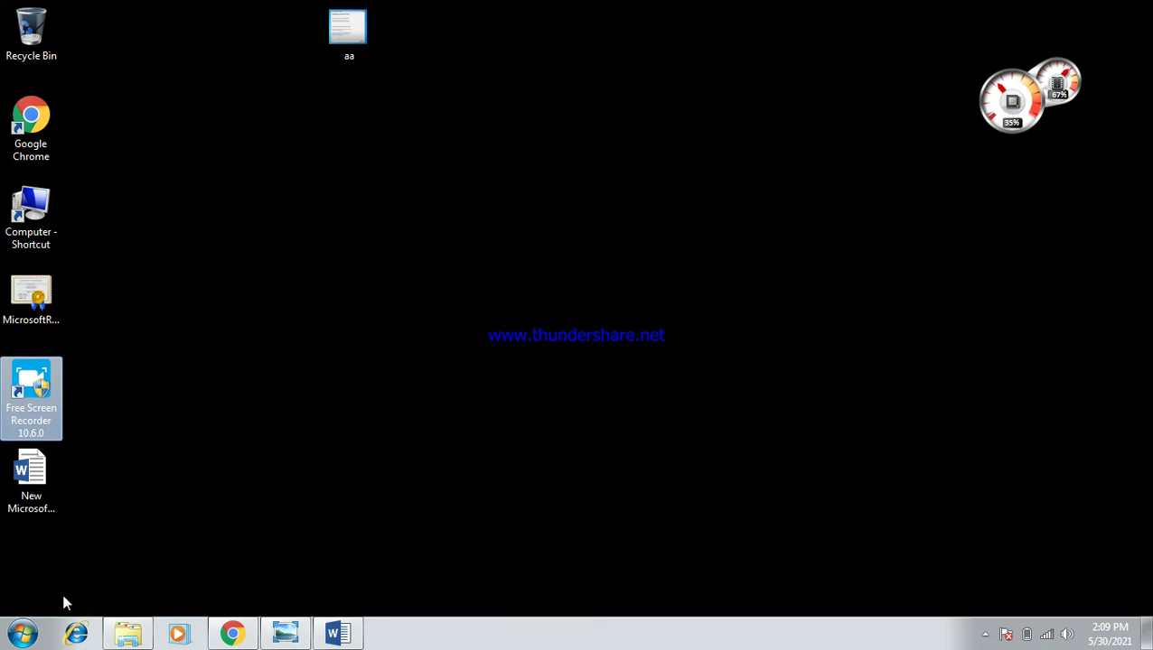
click(22, 633)
text(mmc)
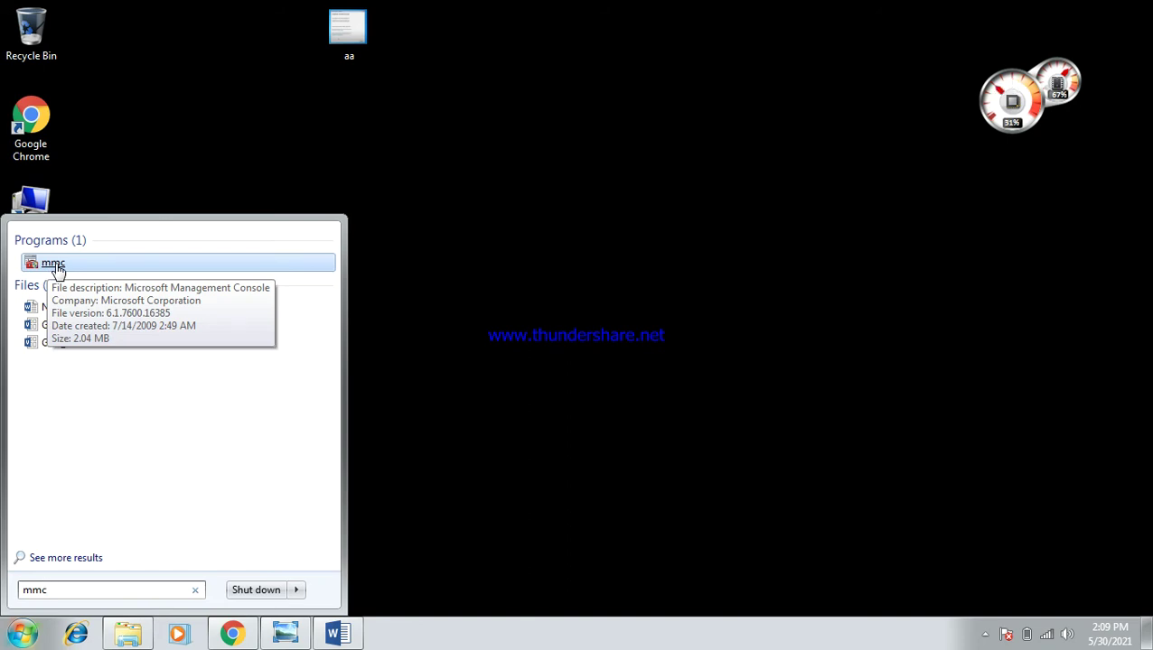
right_click(56, 267)
click(93, 296)
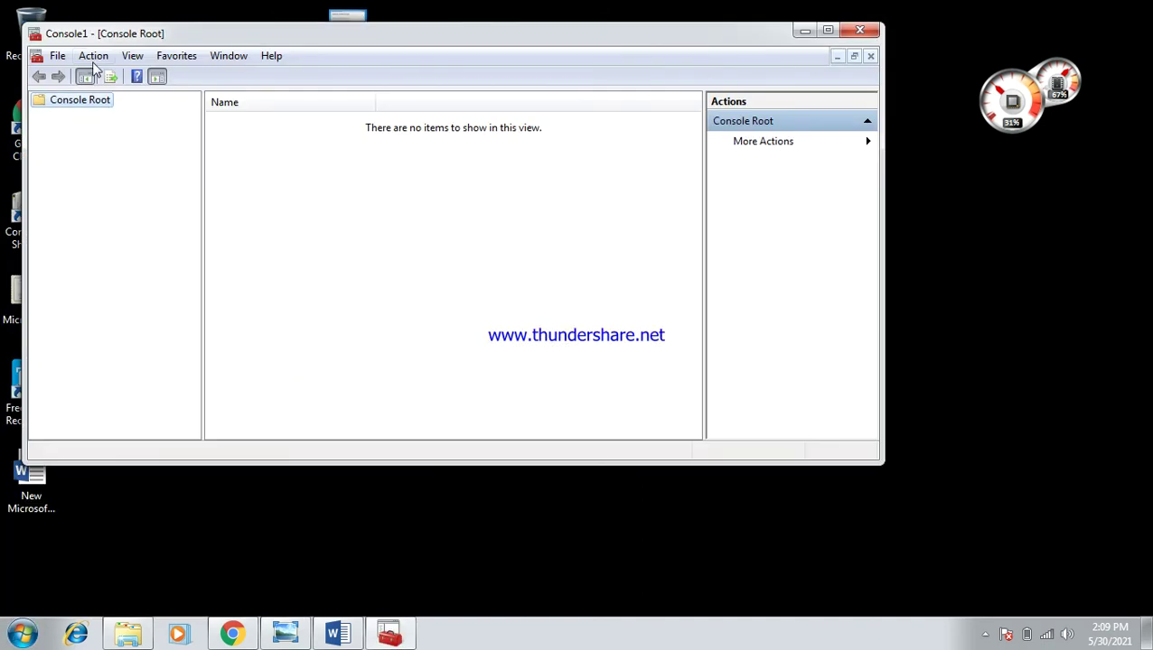
- Open the Add or Remove Snap-ins dialog from the console's File menu
drag(102, 37, 204, 57)
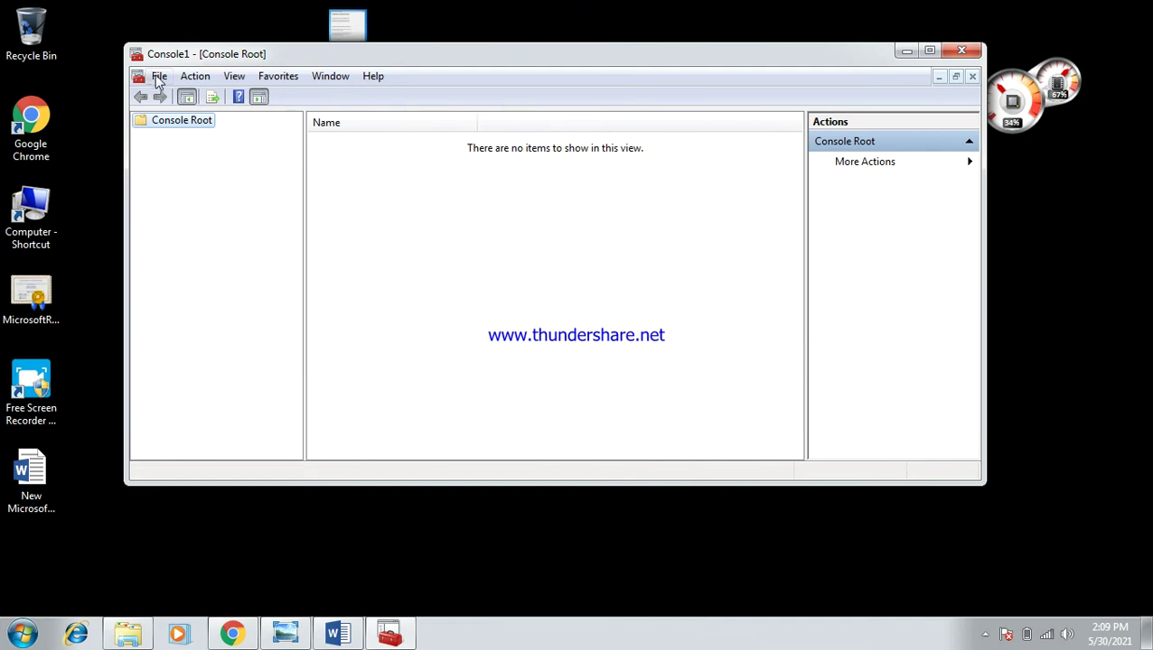
click(159, 78)
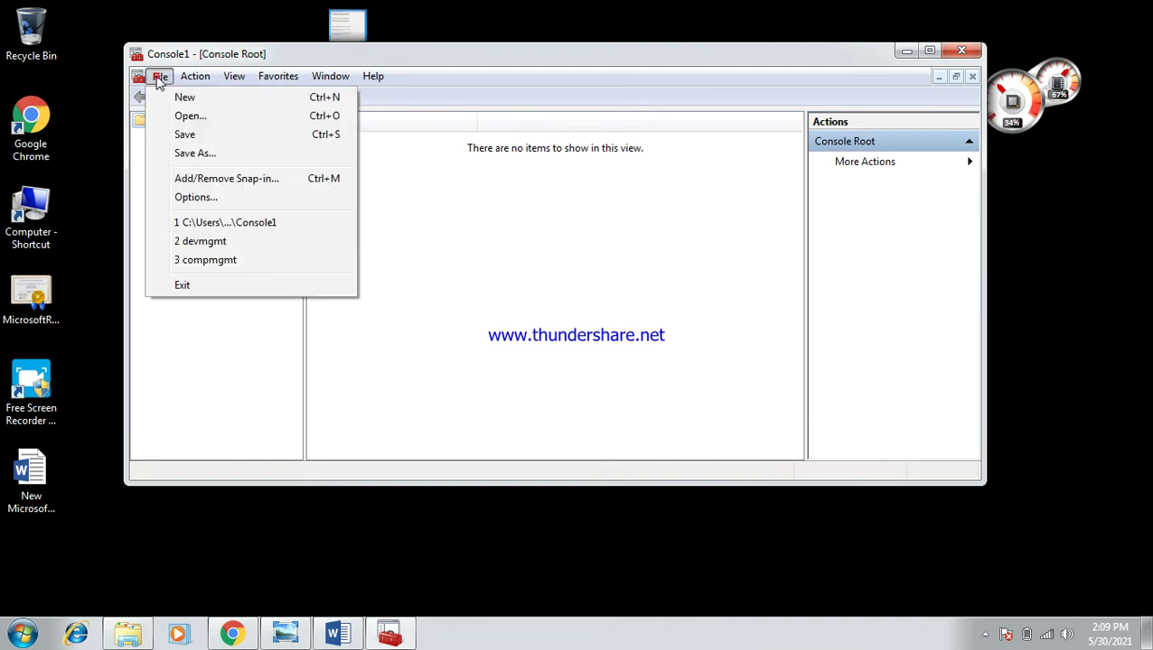
click(205, 179)
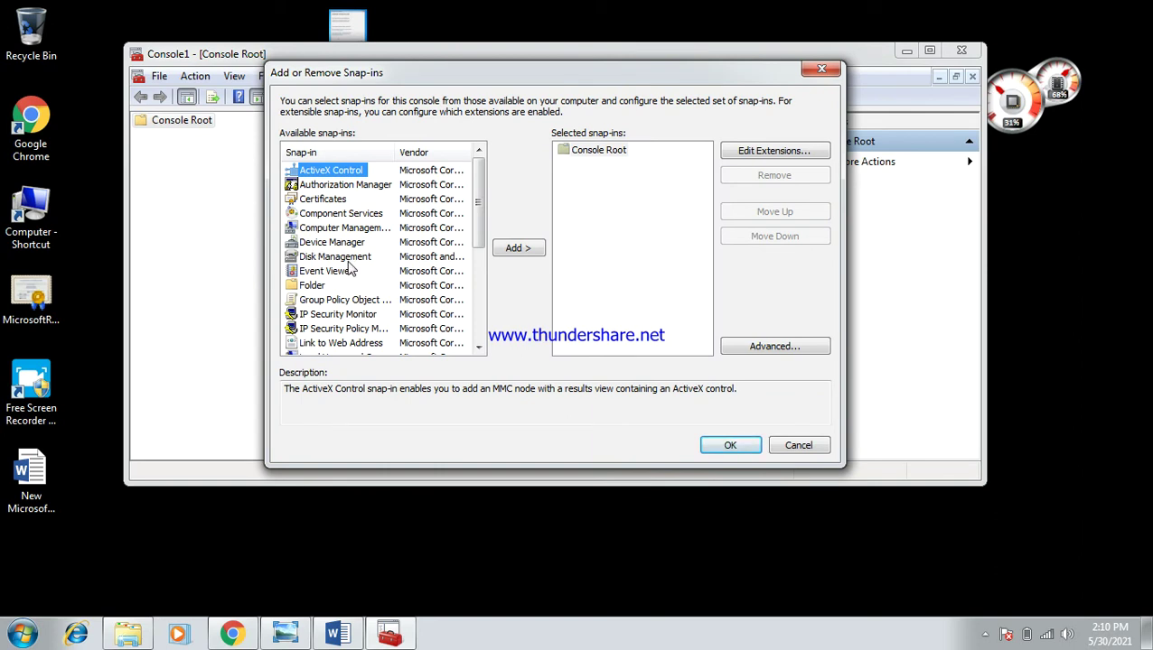
- Add the Certificates snap-in for the Computer account on the local computer
click(336, 200)
click(517, 249)
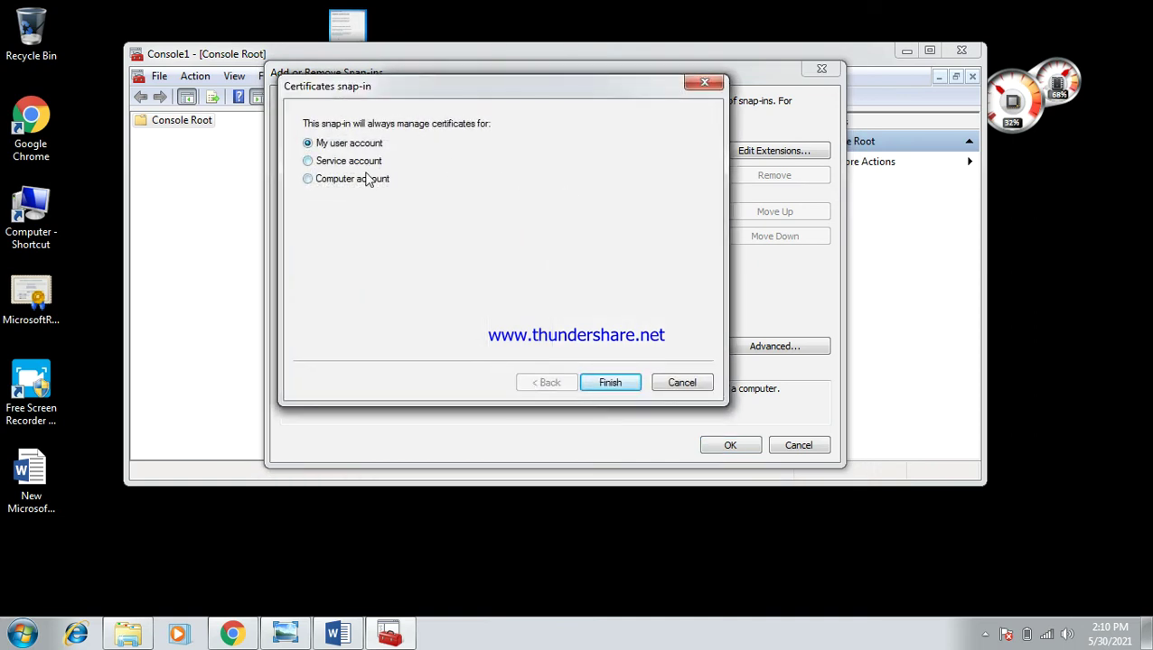
click(367, 185)
click(605, 386)
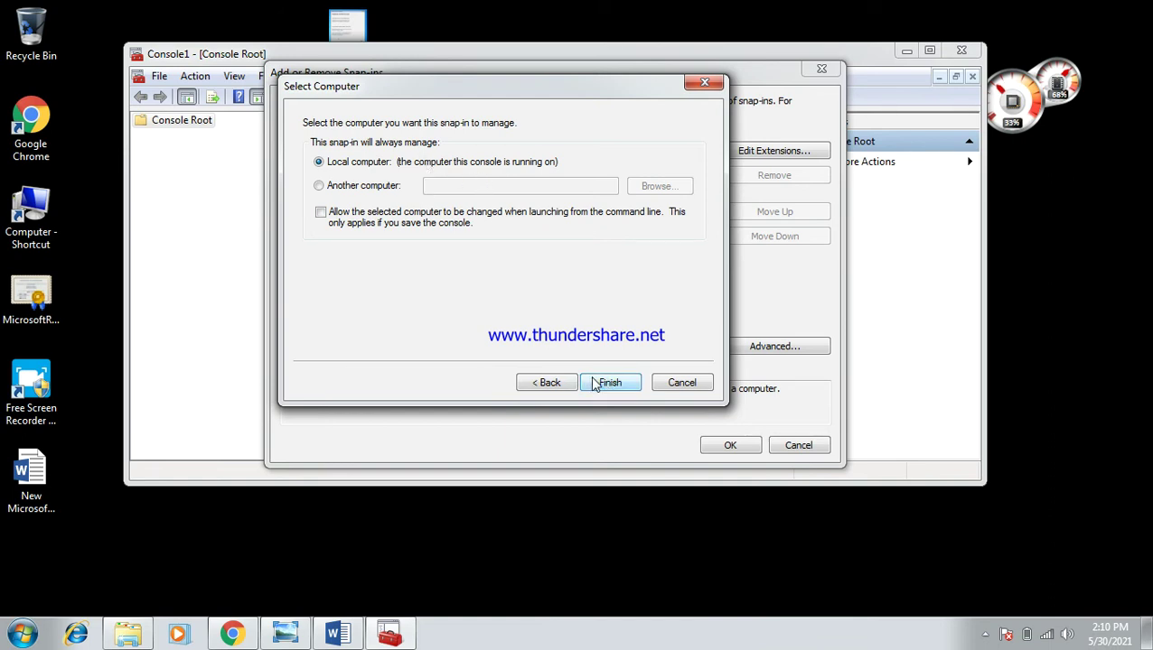
click(594, 383)
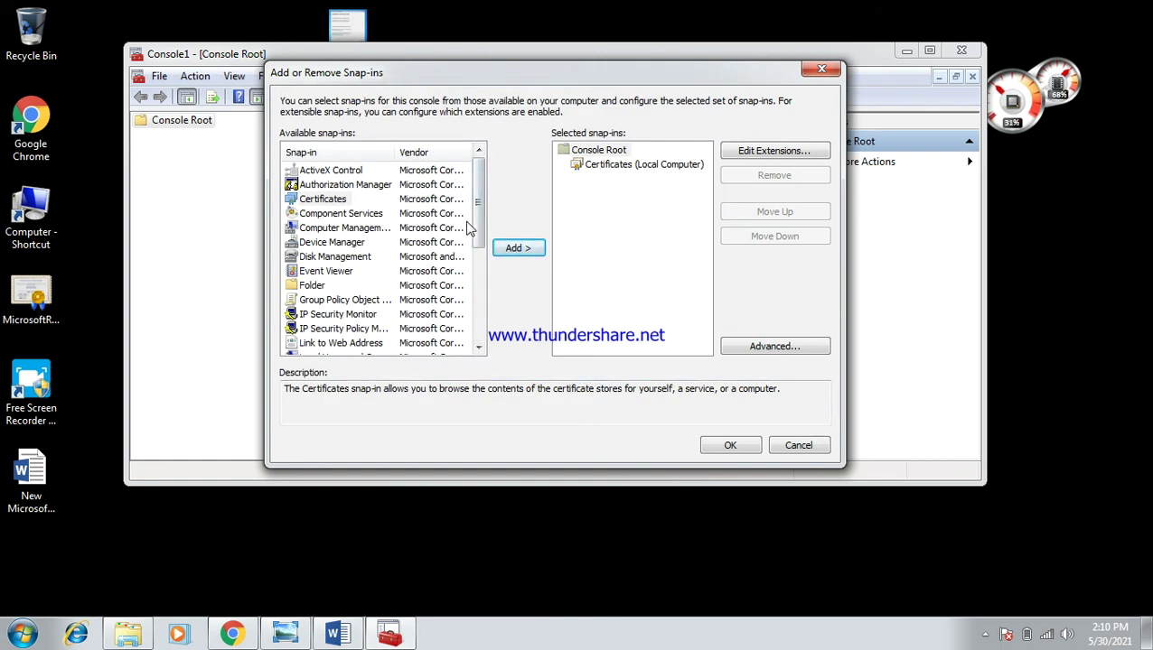
- Confirm the snap-in and enlarge the console to list all 24 Trusted Root certificates
click(730, 446)
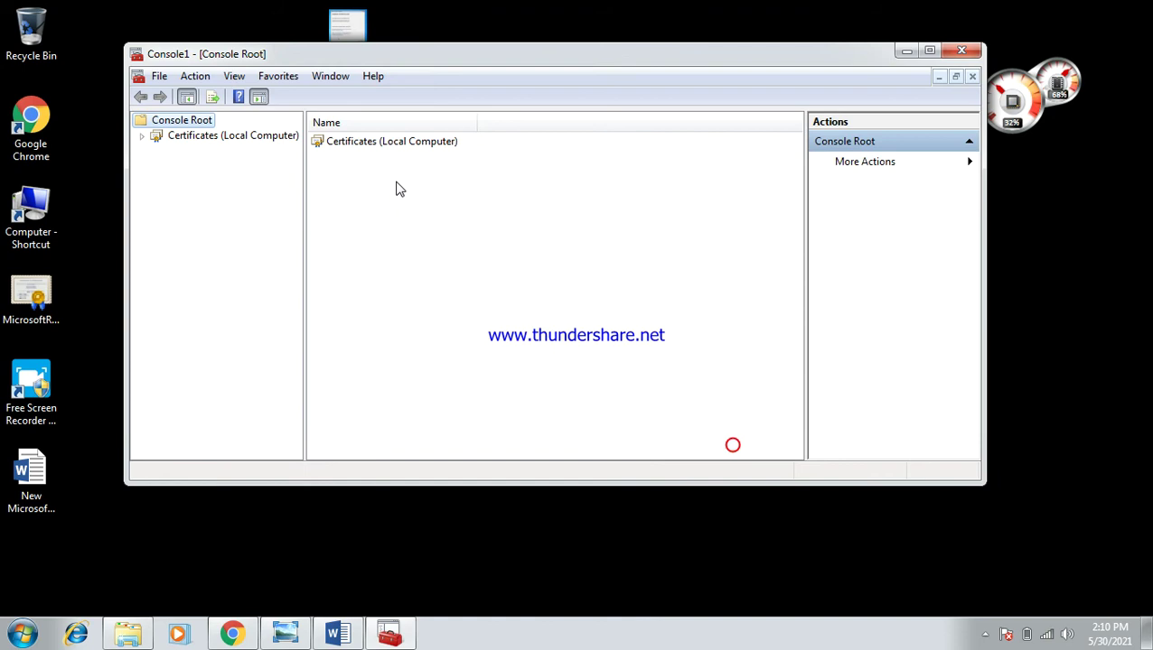
double_click(234, 138)
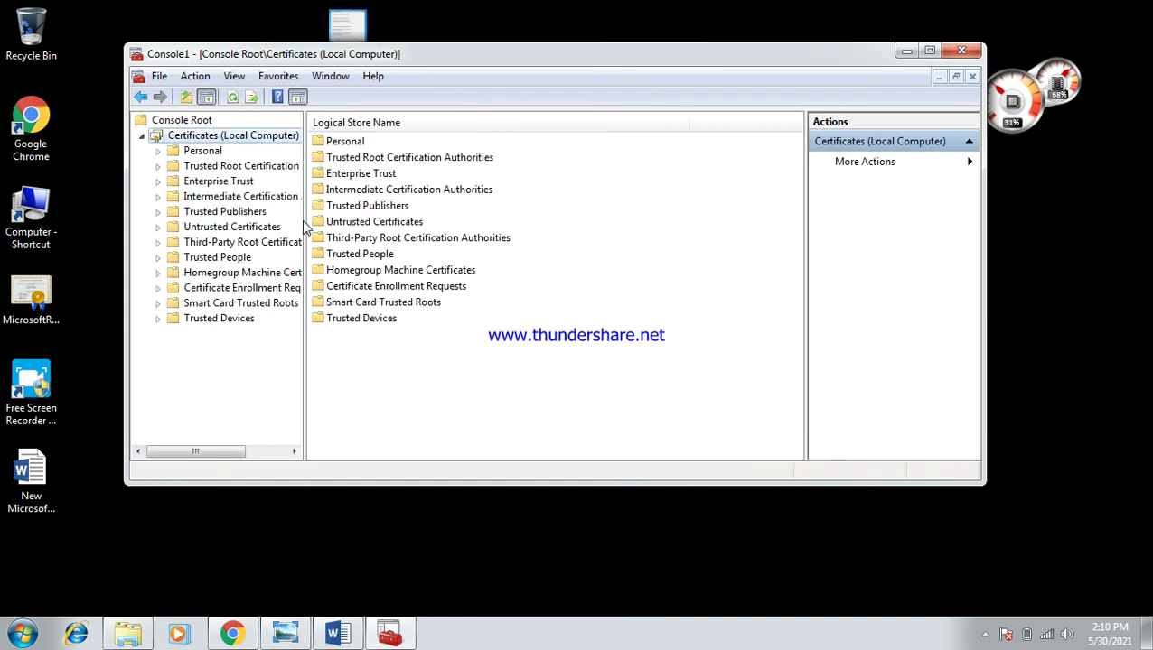
drag(305, 222, 394, 244)
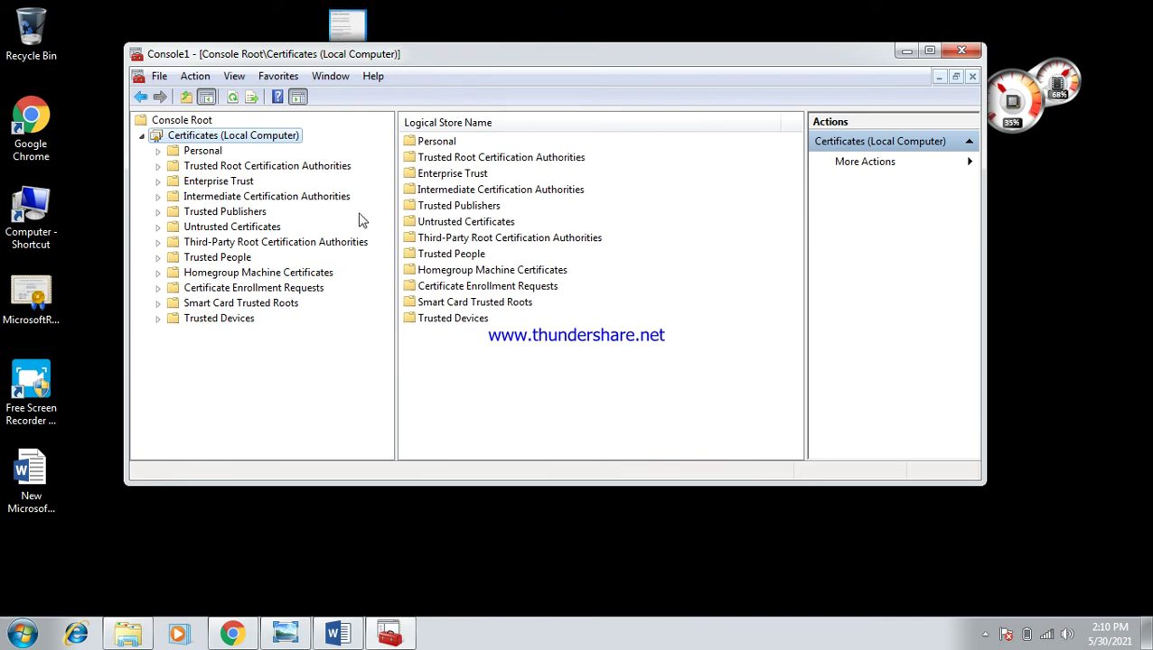
double_click(304, 167)
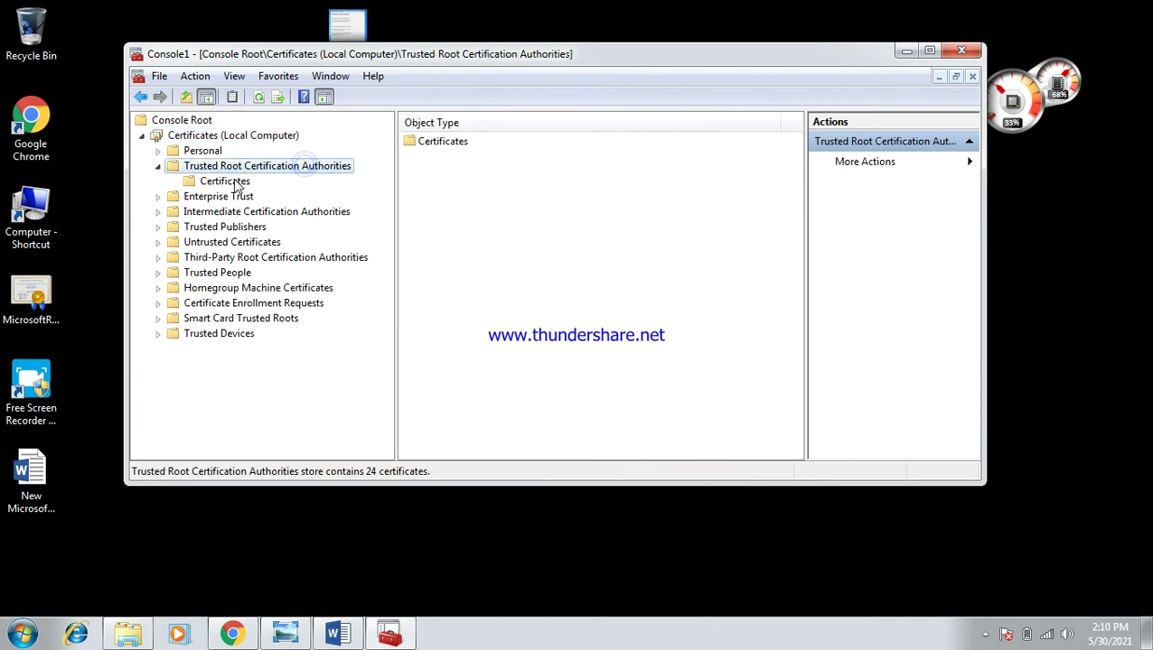
click(226, 182)
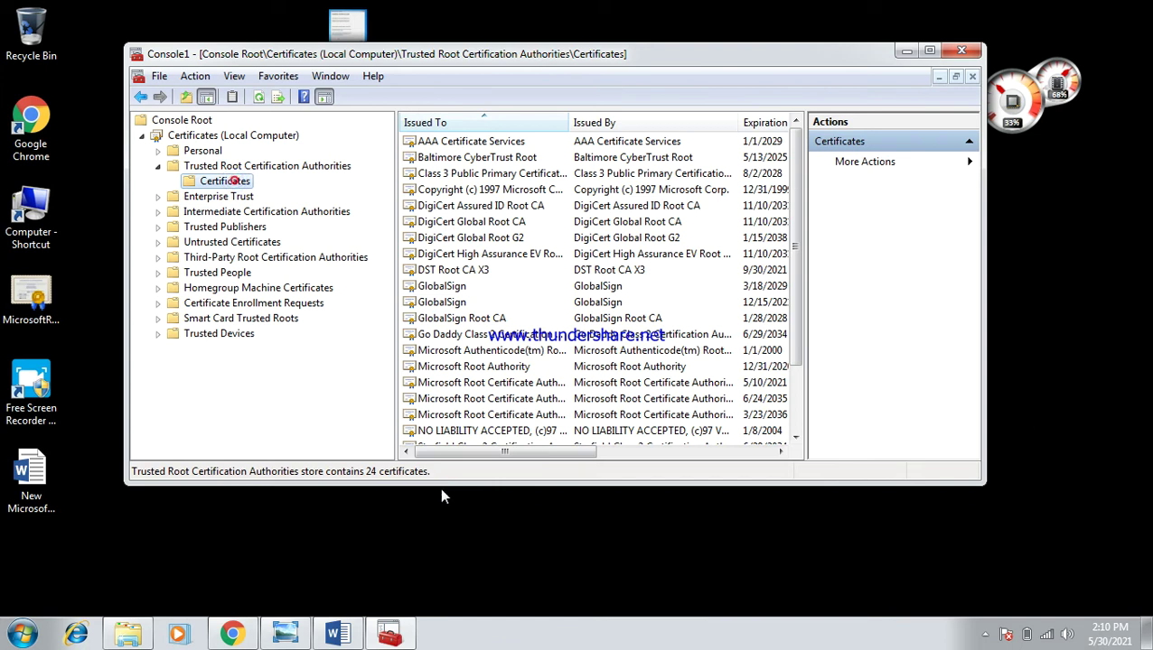
drag(442, 481, 450, 611)
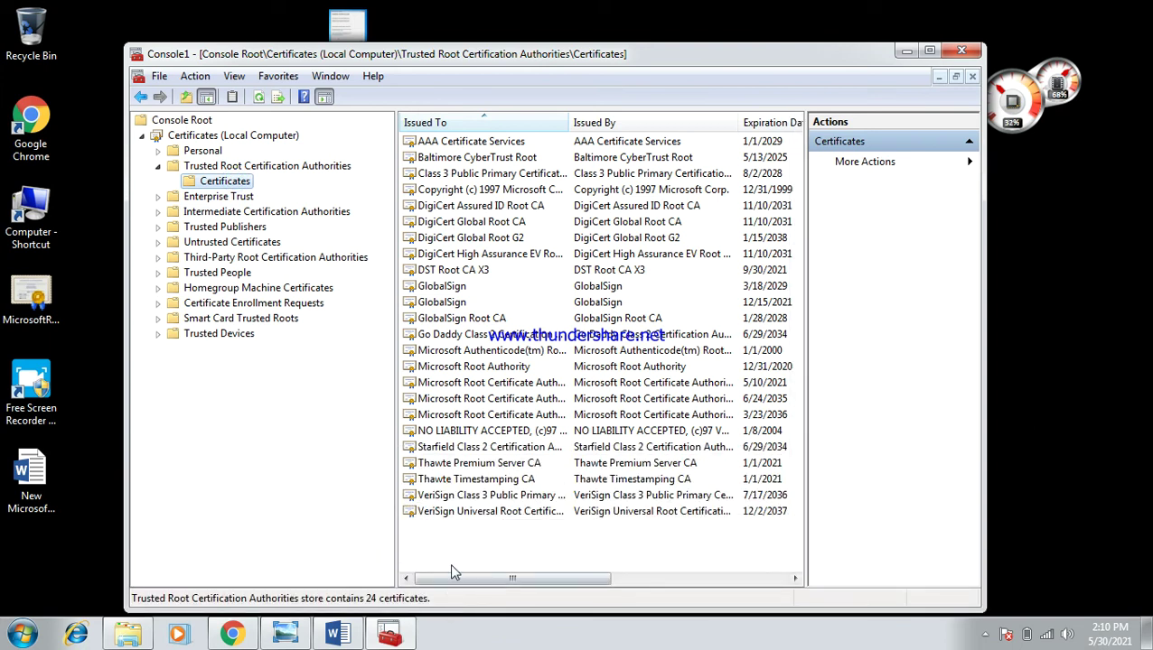
right_click(452, 555)
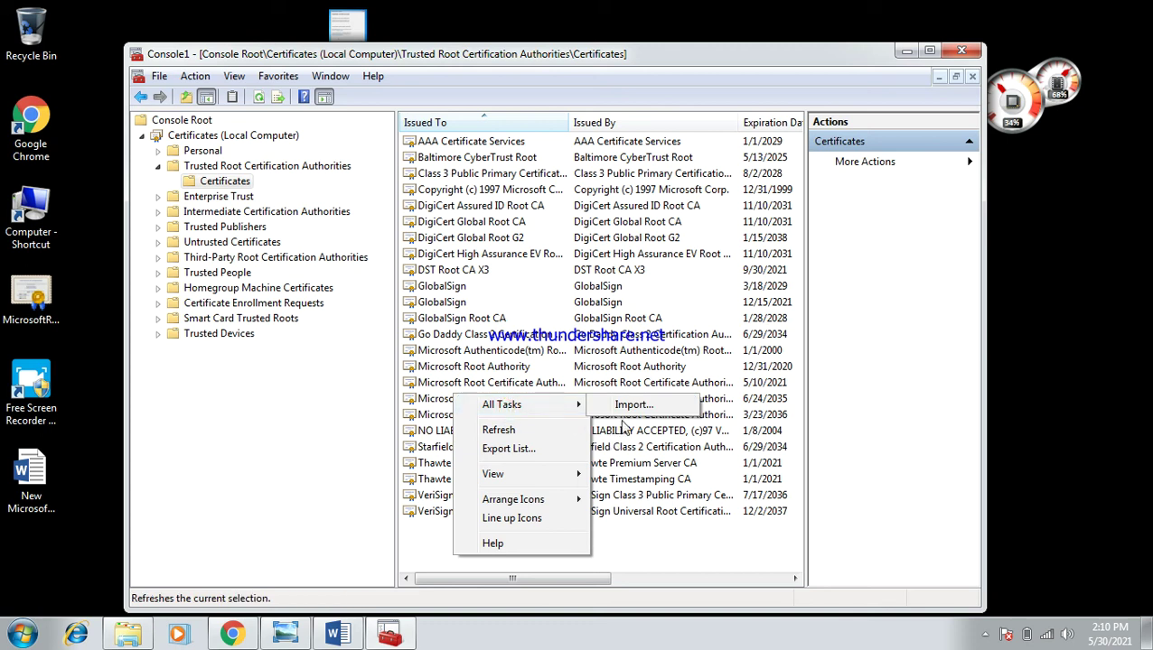
- Run the Import wizard on the Downloads MicrosoftRootCertificateAuthority2011 file, keeping the Trusted Root store
mouse_move(571, 405)
click(615, 406)
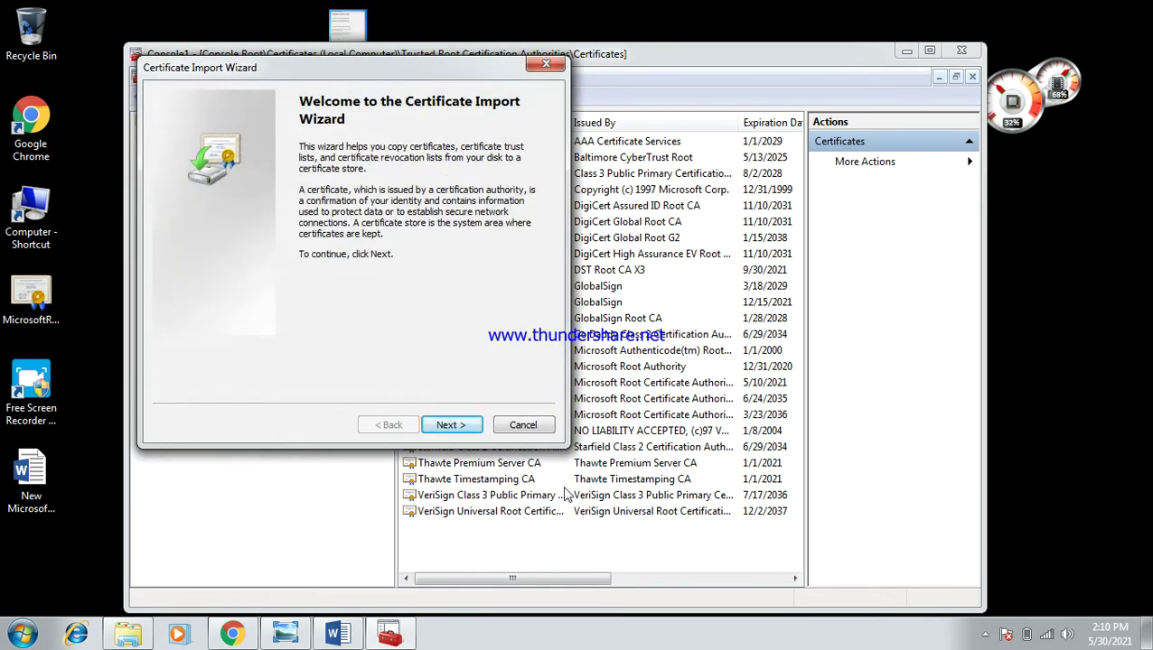
click(452, 425)
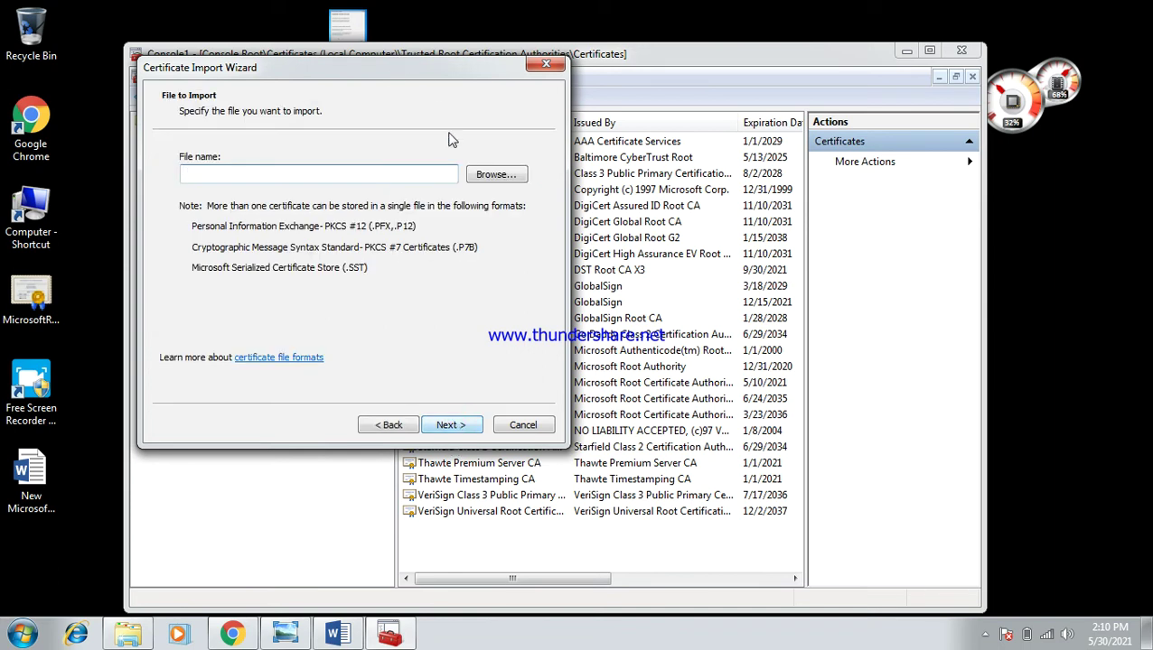
click(481, 173)
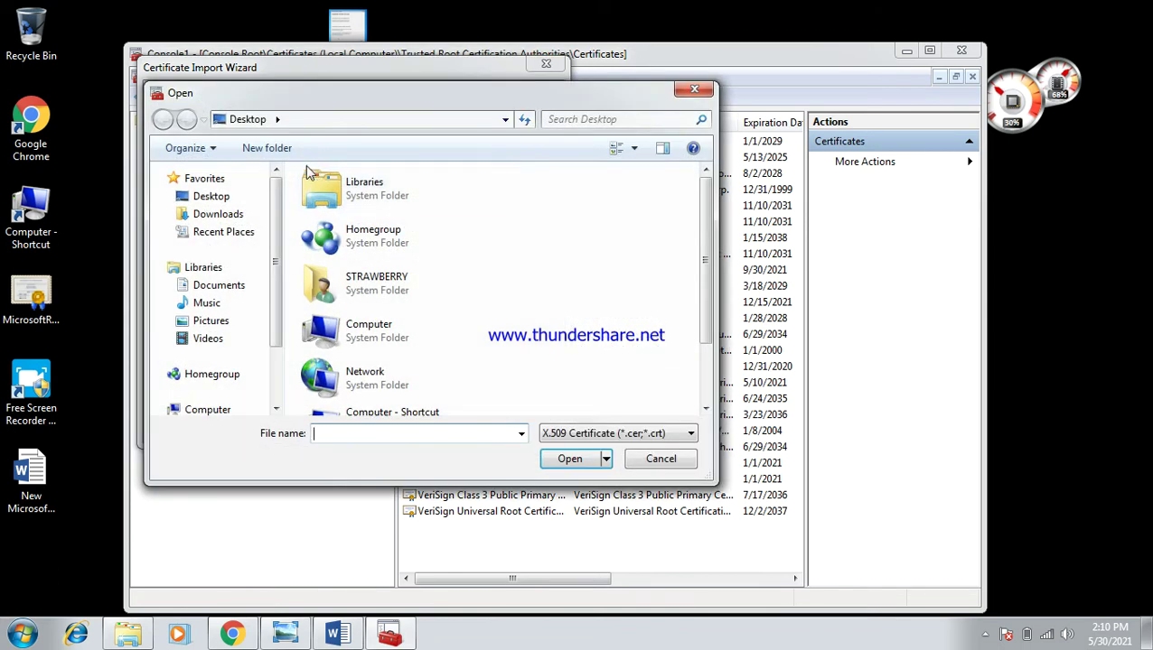
click(229, 219)
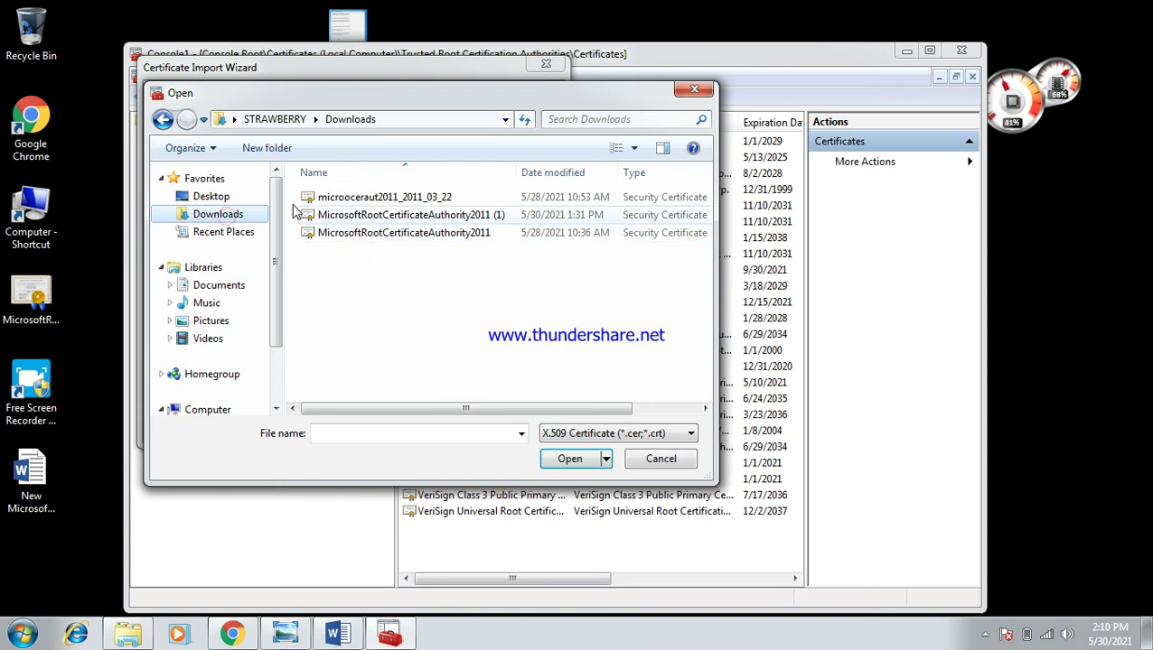
double_click(392, 233)
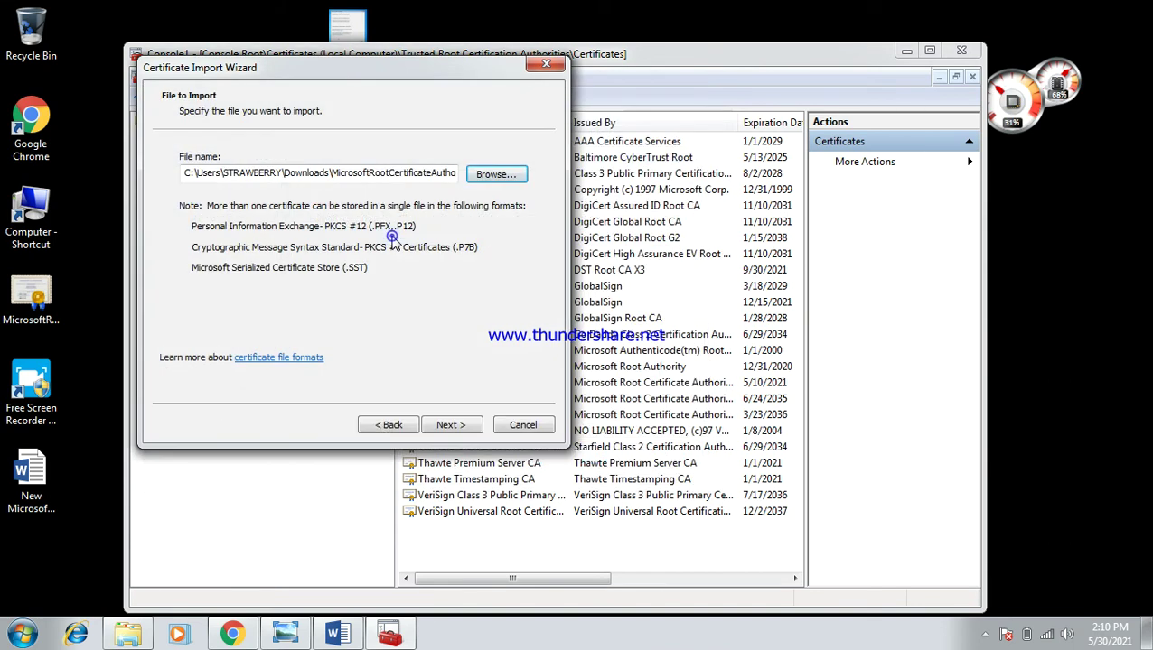
click(450, 425)
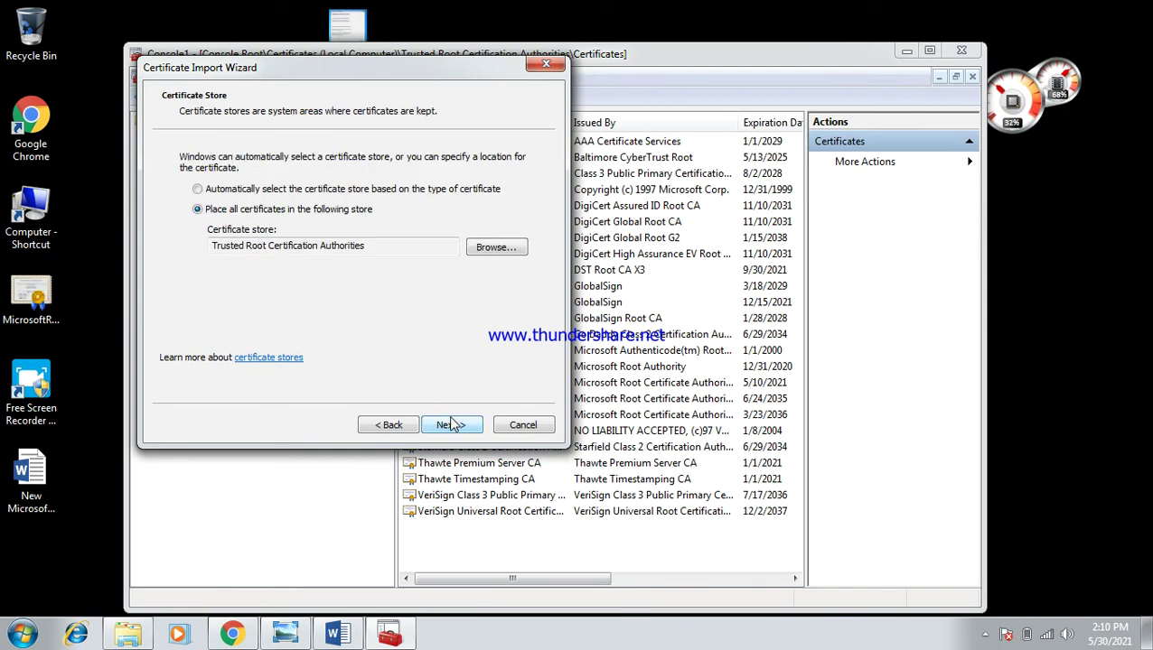
click(451, 425)
click(449, 422)
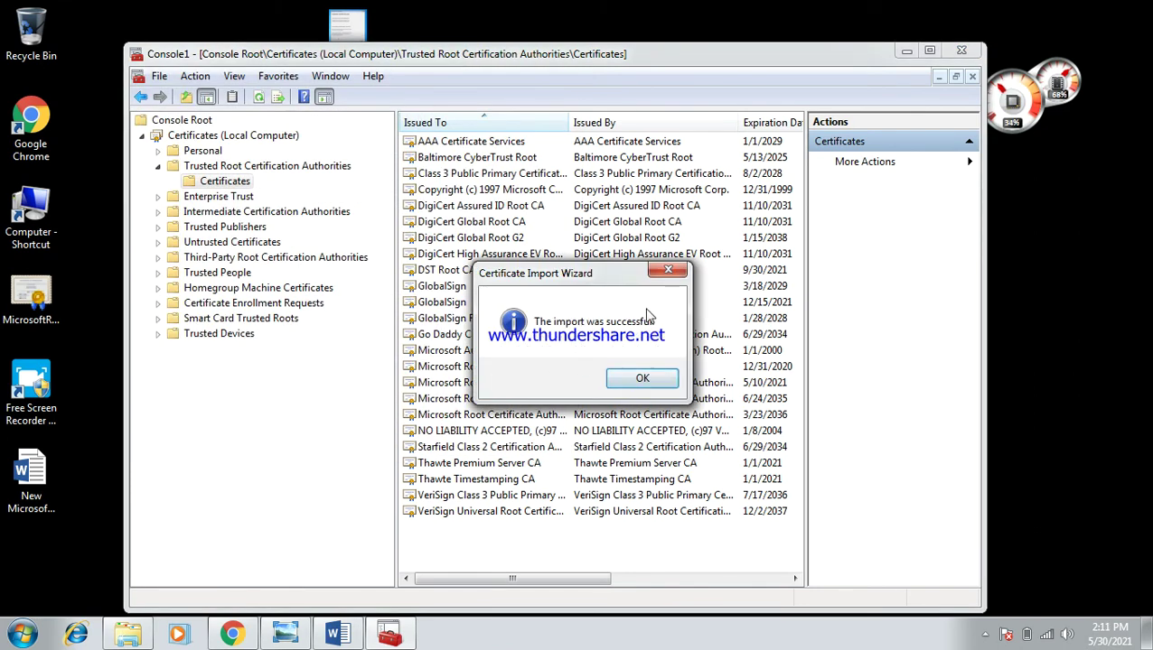
- Dismiss the success message and close the console, saving it over Console1.msc
click(643, 377)
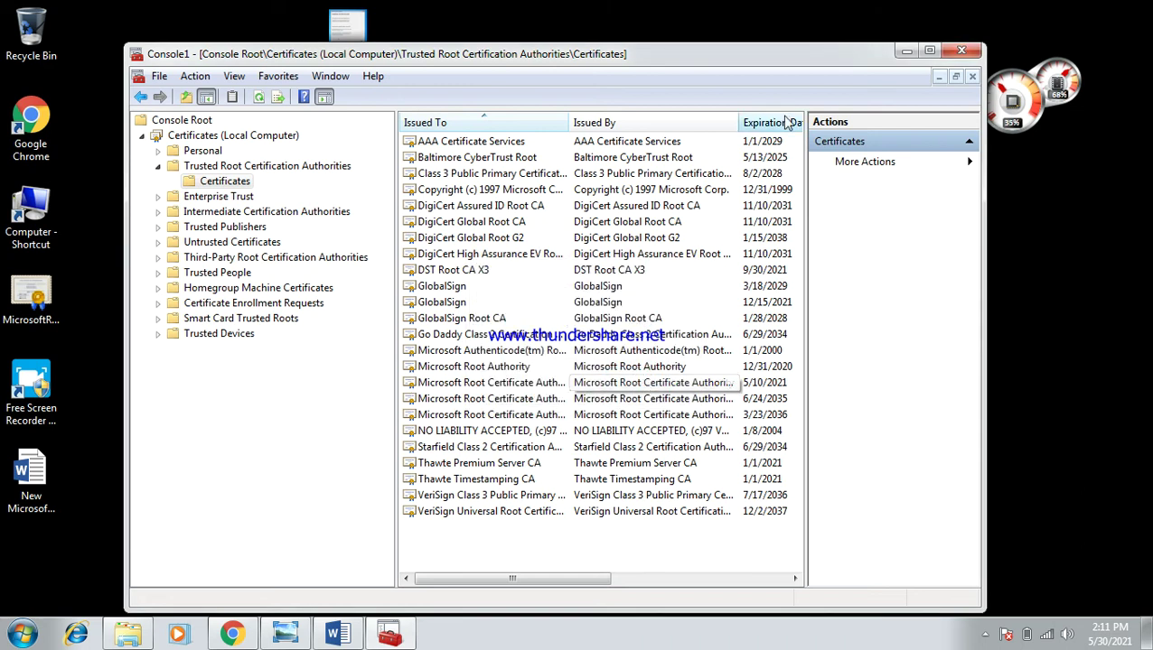
click(958, 54)
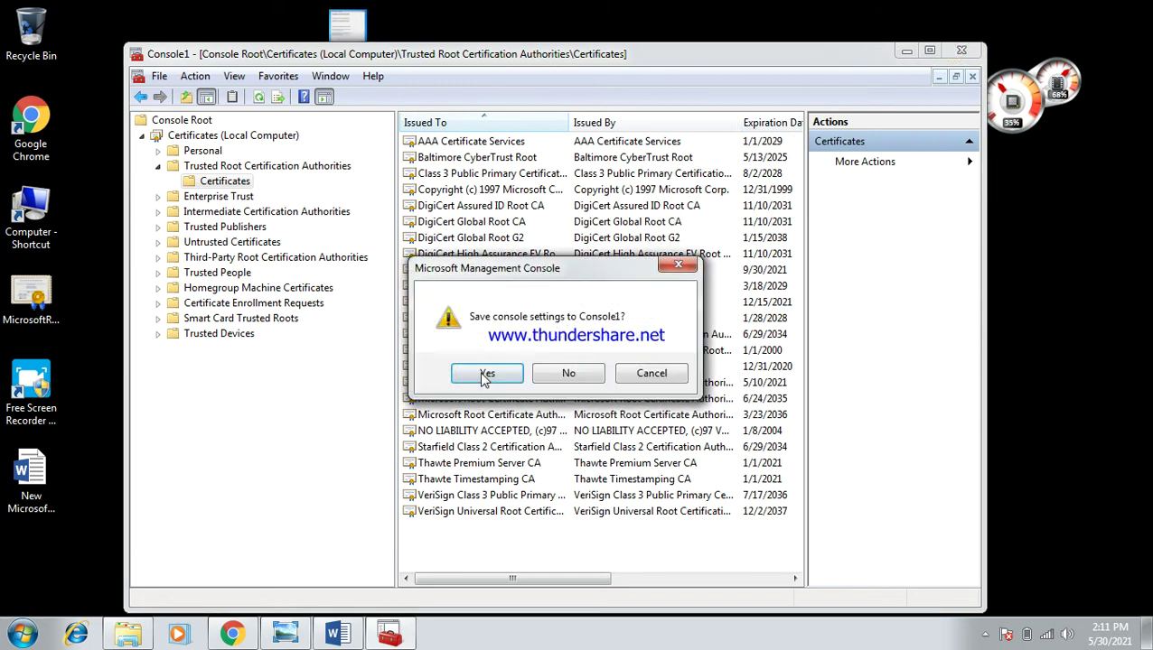
click(481, 377)
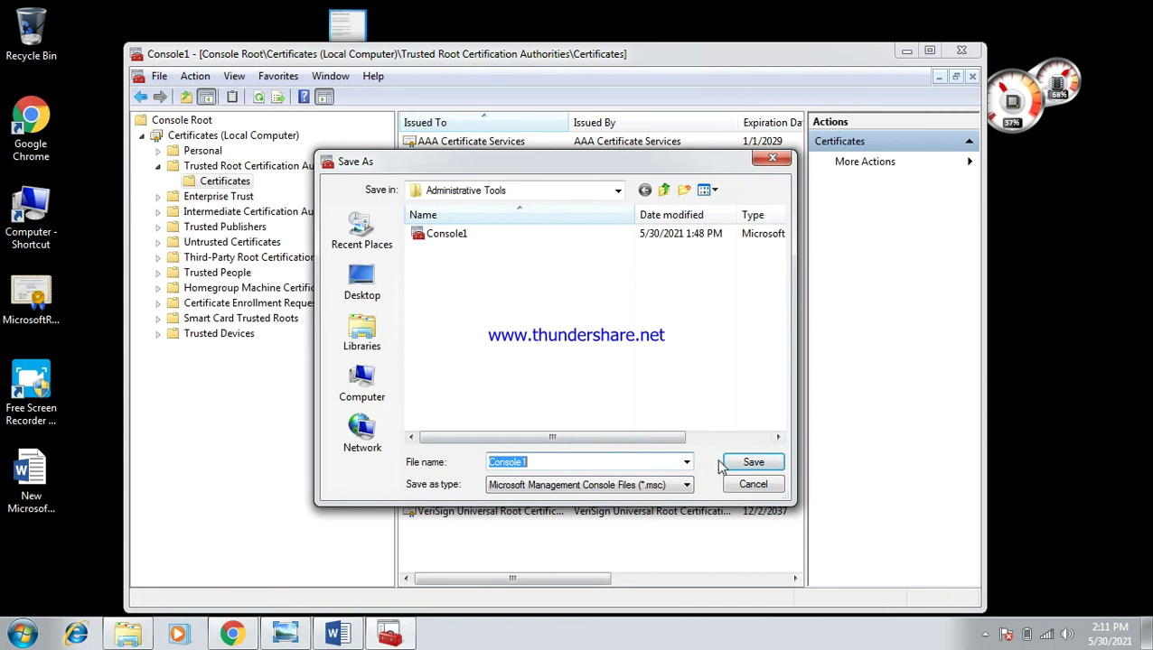
click(726, 462)
click(603, 315)
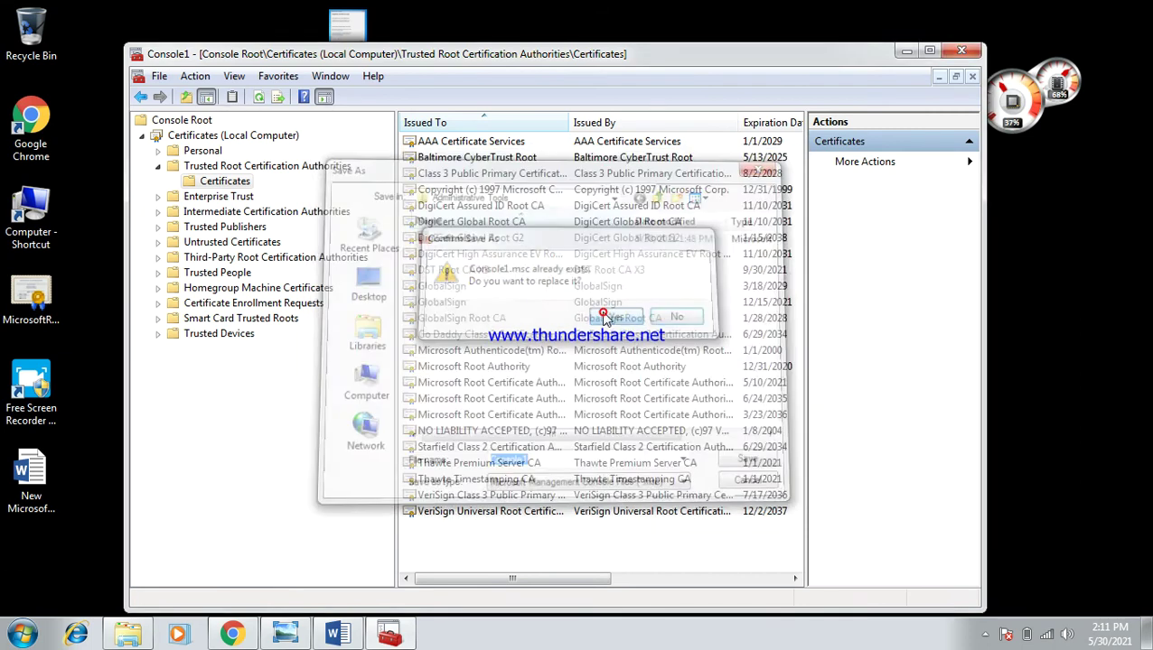
- Run ndp48-x86-x64-allos-enu from Downloads, then close the folder and move the extraction window aside
click(128, 633)
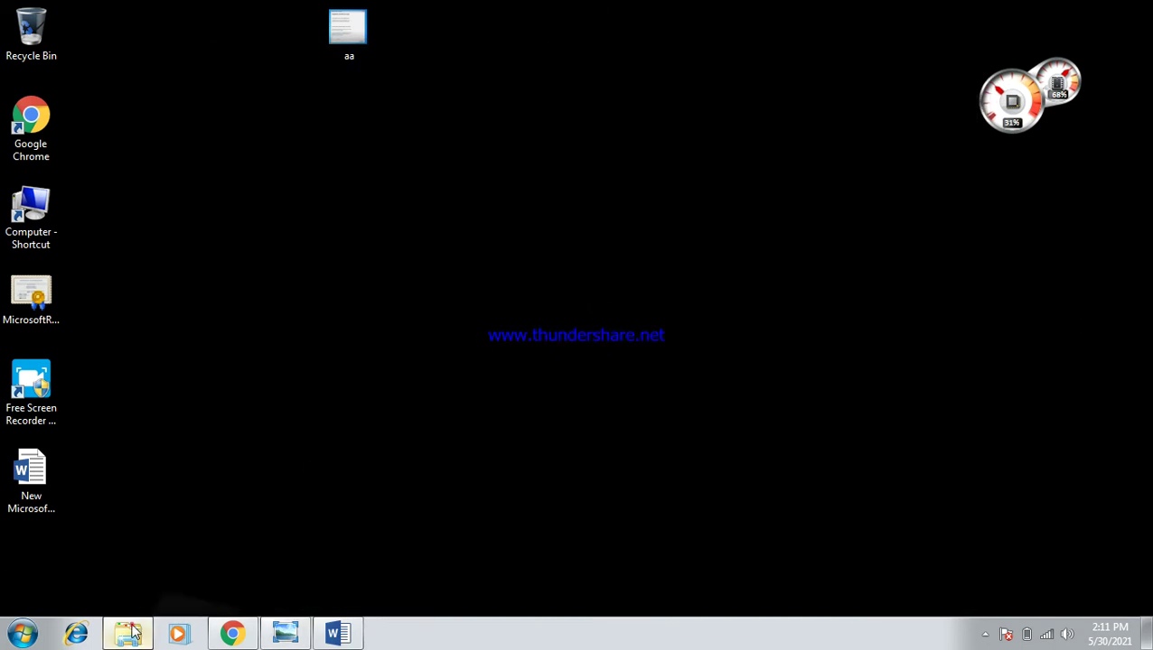
double_click(946, 384)
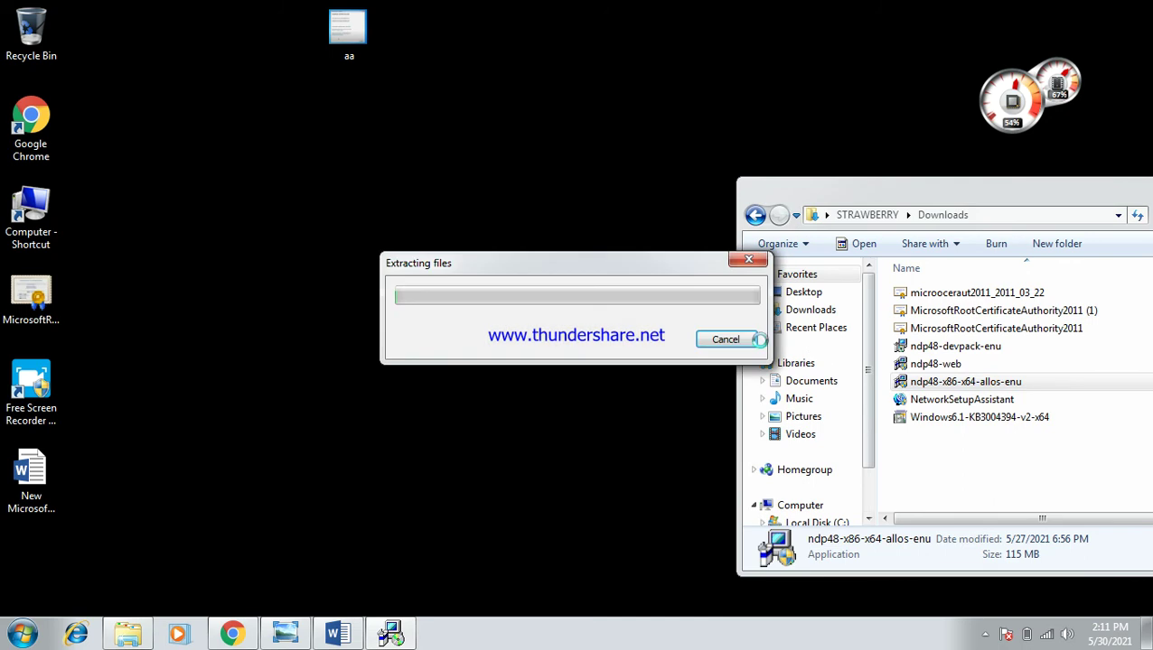
drag(926, 190, 459, 165)
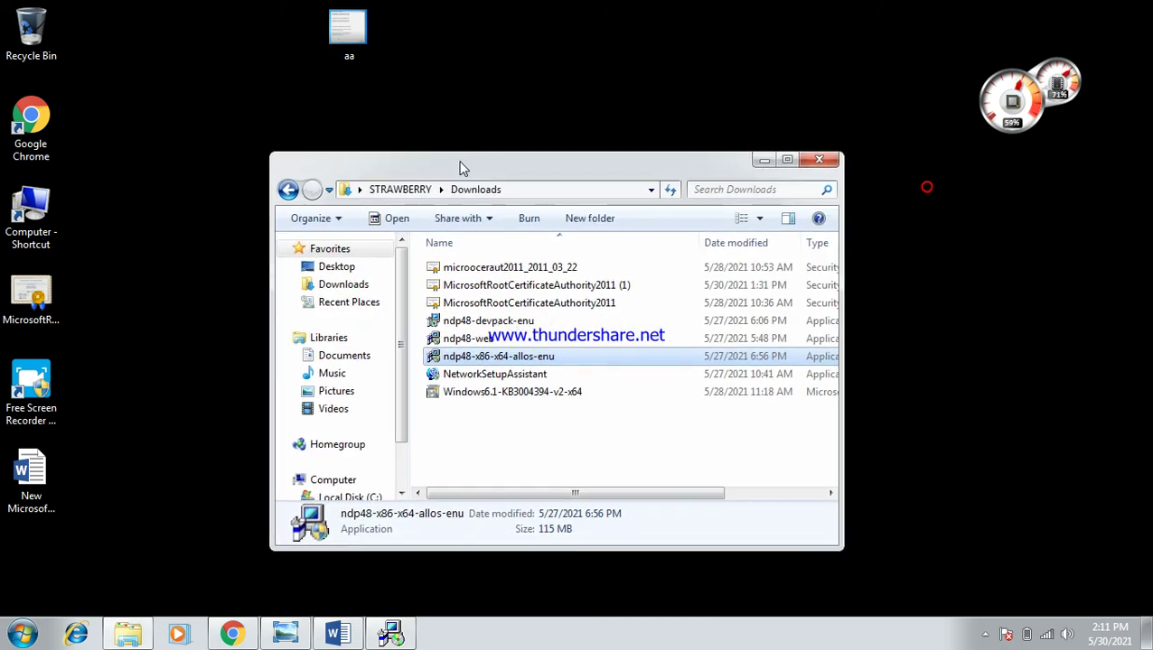
click(818, 160)
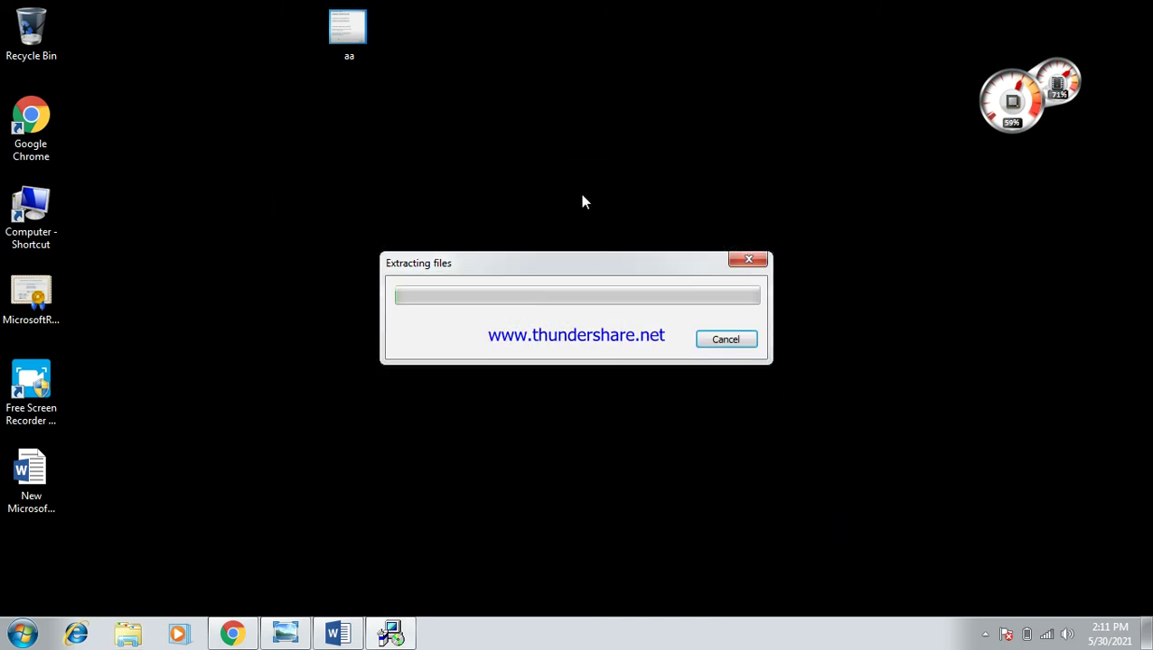
drag(566, 260, 409, 355)
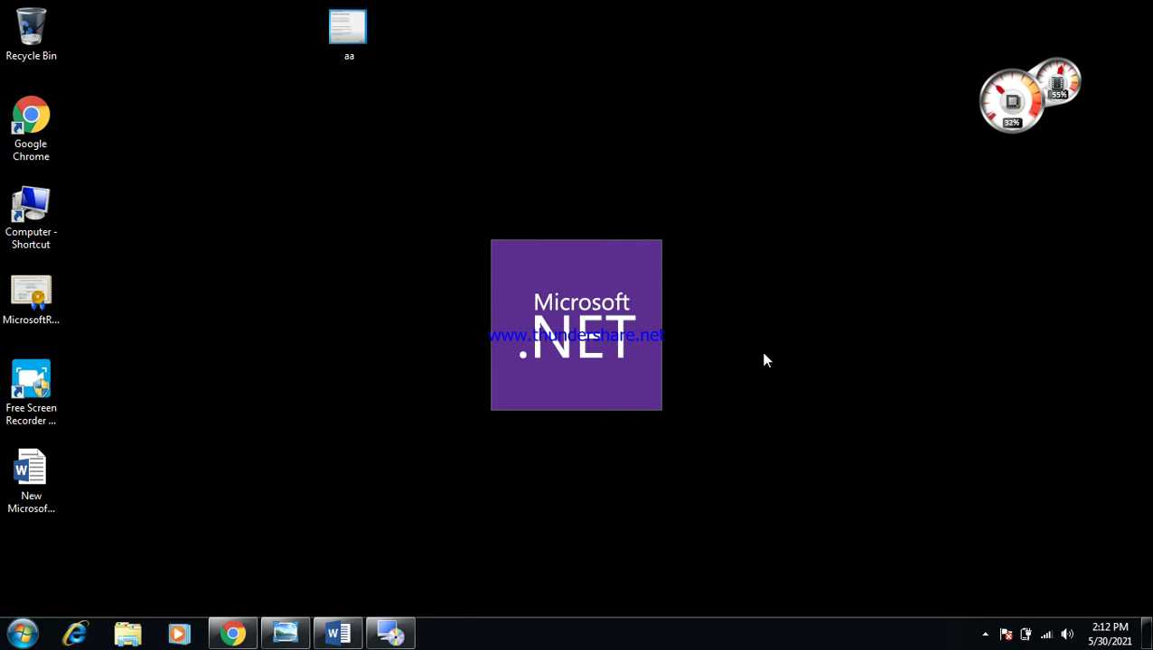
- Start the .NET Framework 4.8 installation from the Setup window
click(985, 634)
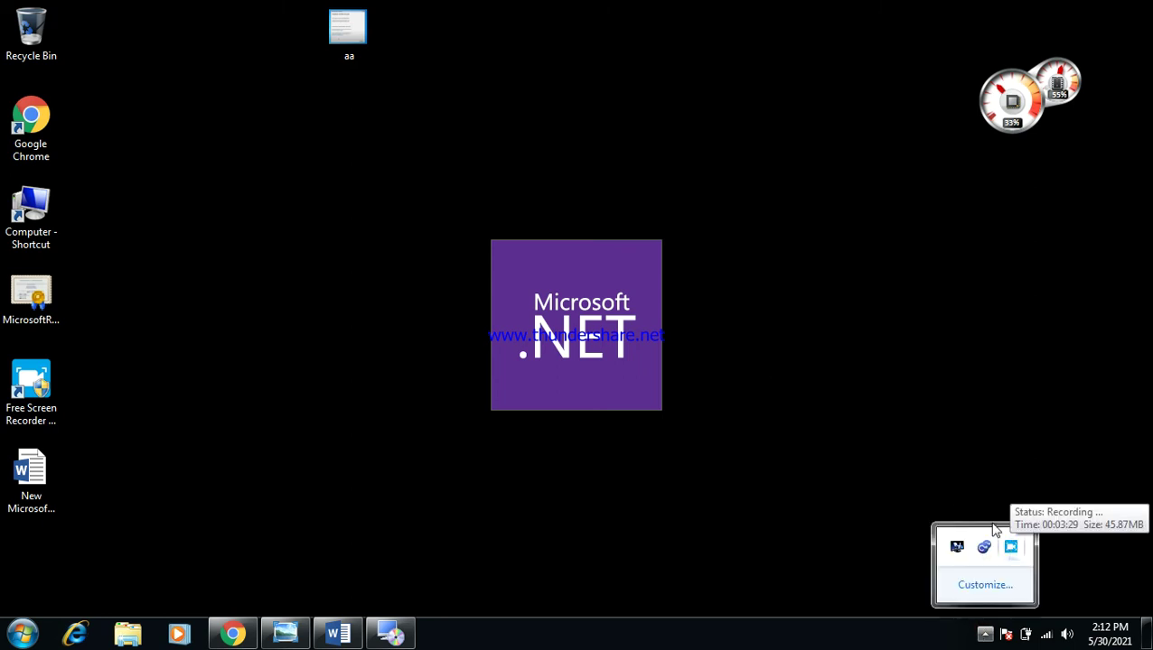
click(920, 423)
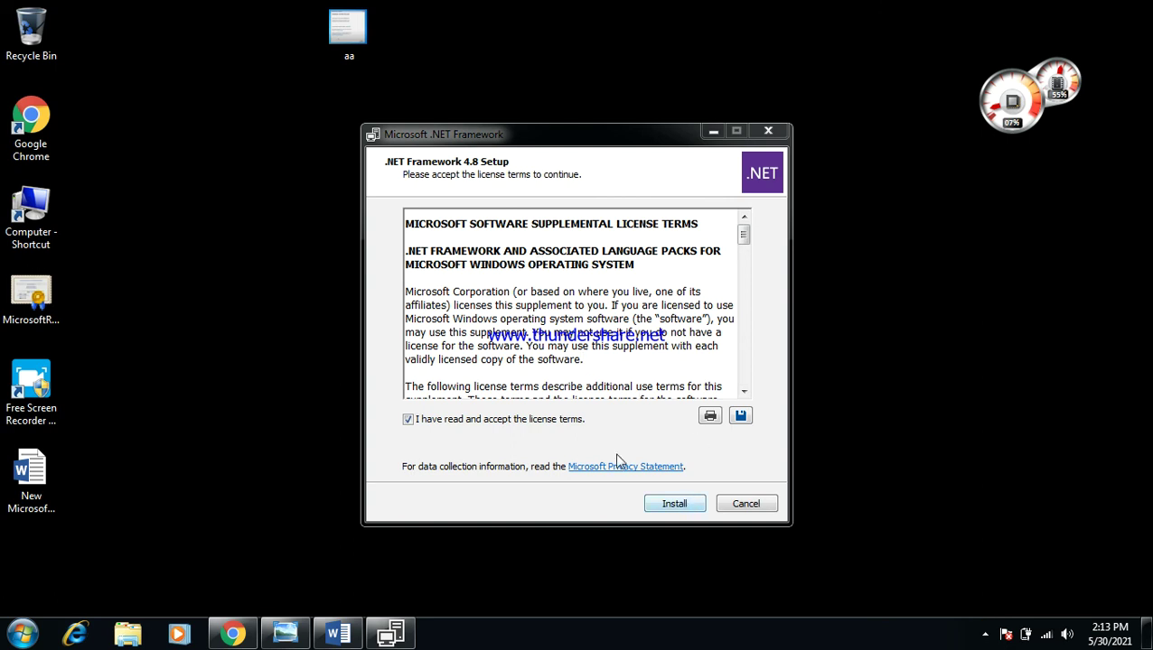
click(673, 504)
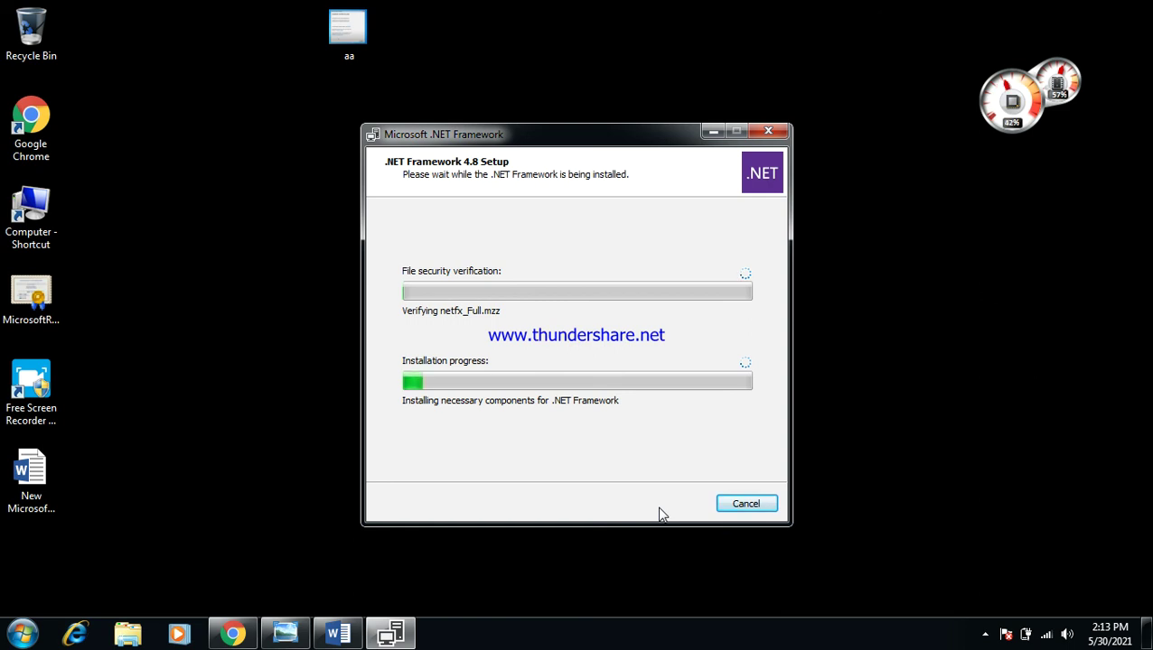
- Choose an option from a hidden notification-area icon's context menu while .NET Framework 4.8 installs
click(985, 635)
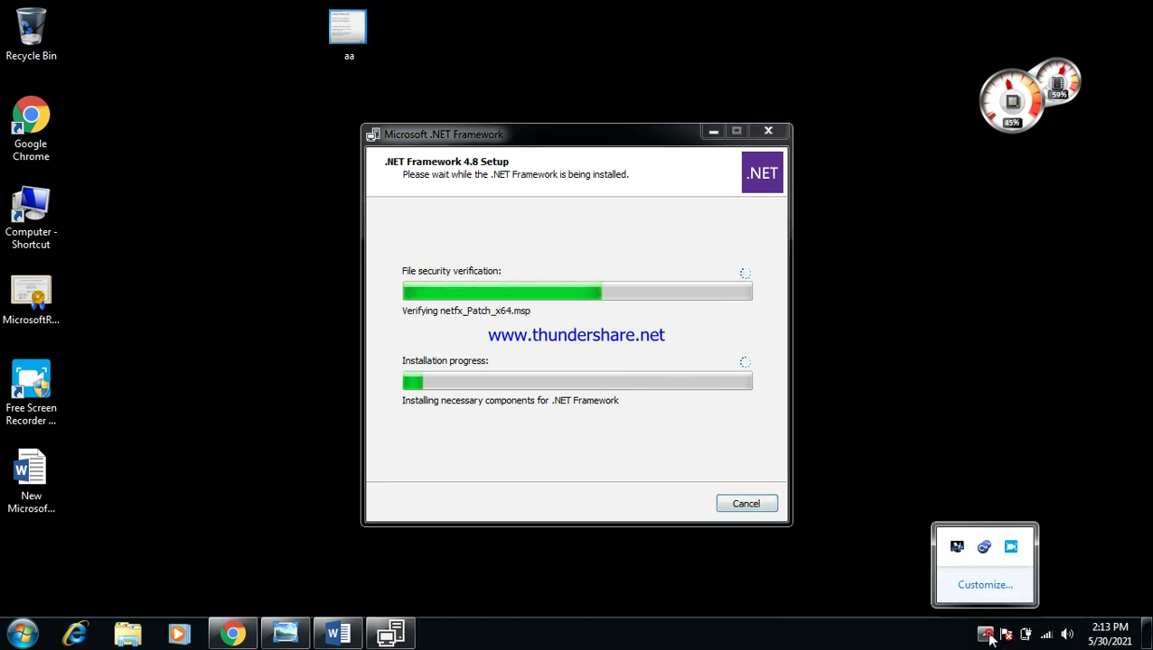
right_click(1011, 545)
click(1048, 476)
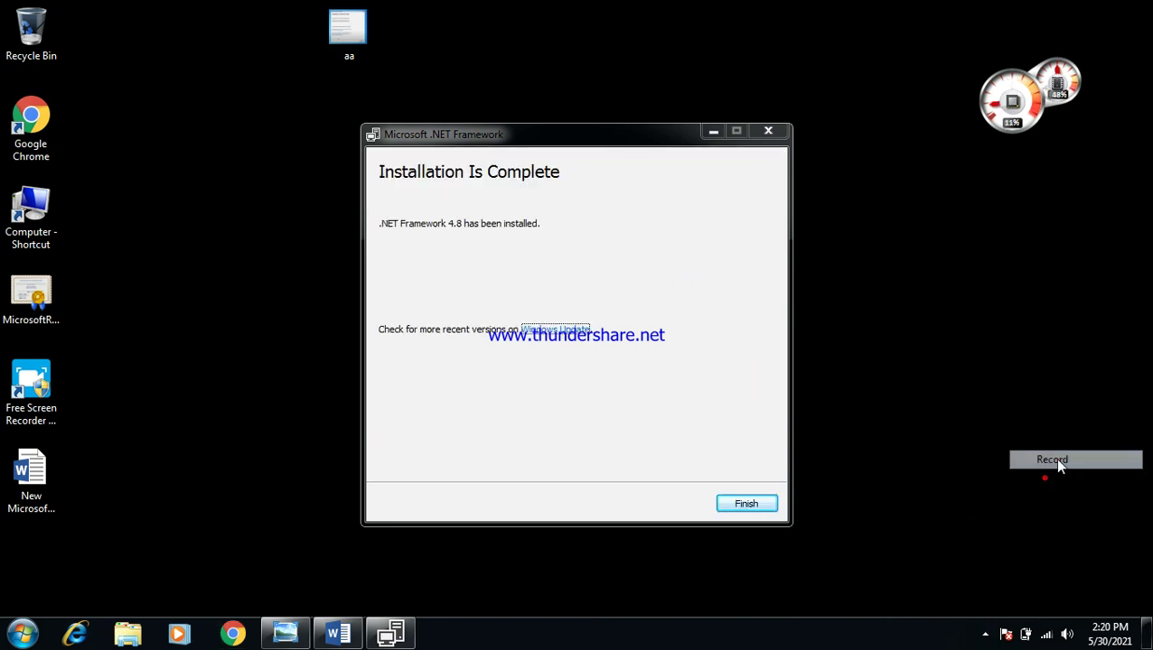